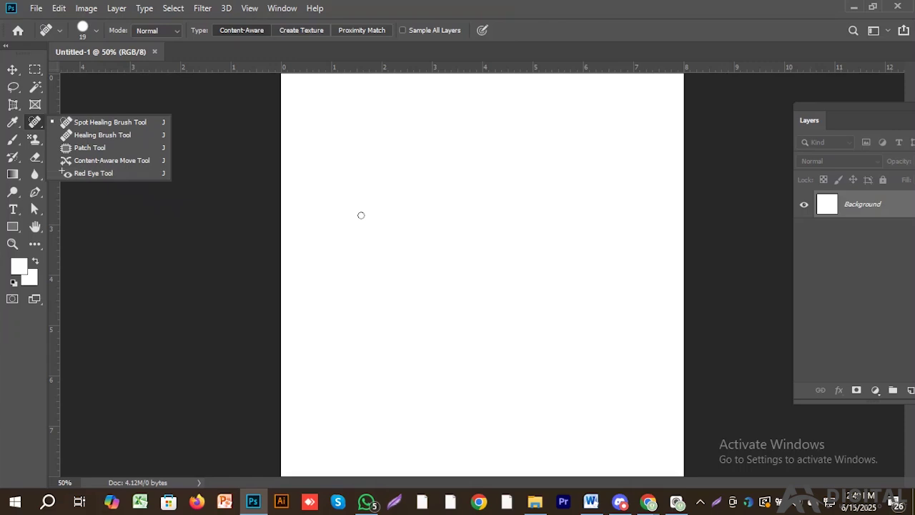
# - Place Screenshot_1.jpg from Downloads as an embedded image on the blank canvas at its default size
pyautogui.click(36, 9)
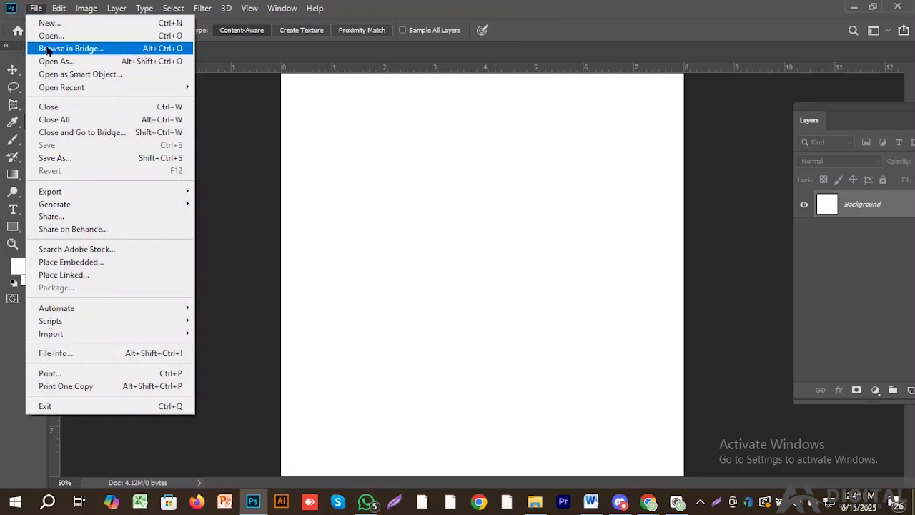
pyautogui.click(69, 263)
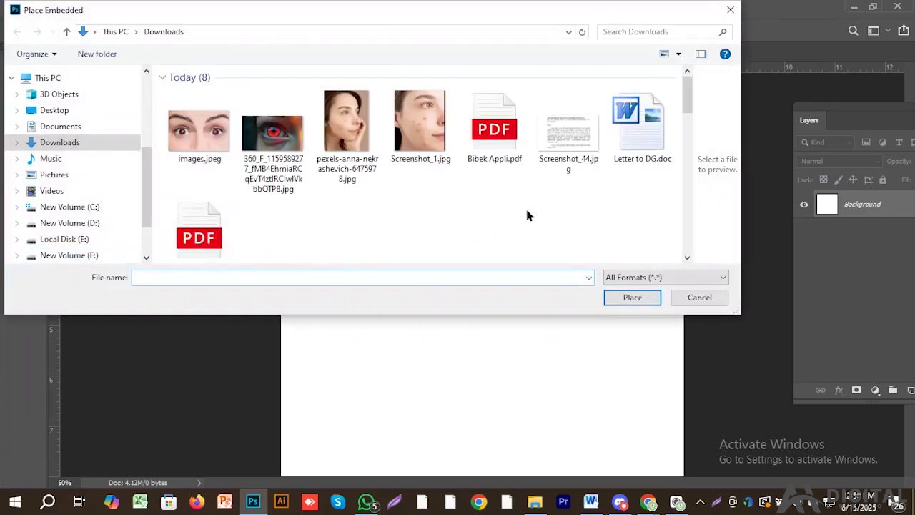
pyautogui.click(420, 133)
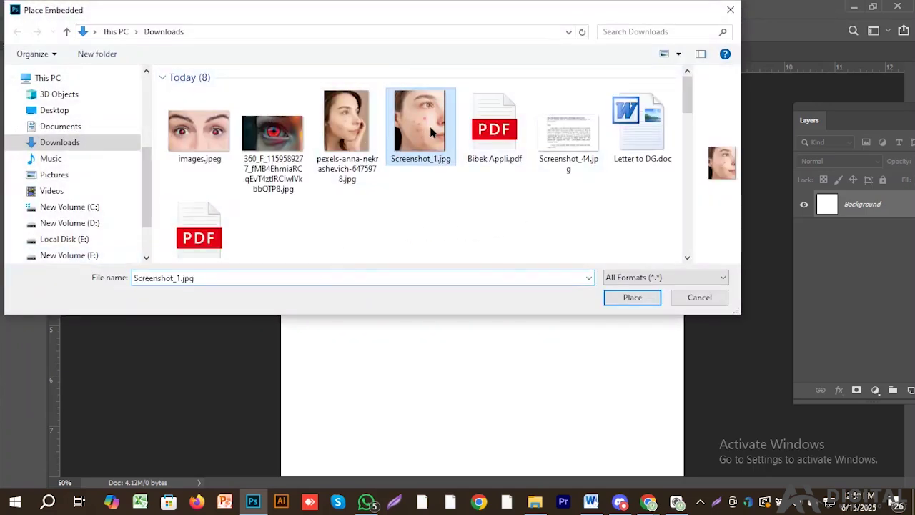
pyautogui.click(632, 298)
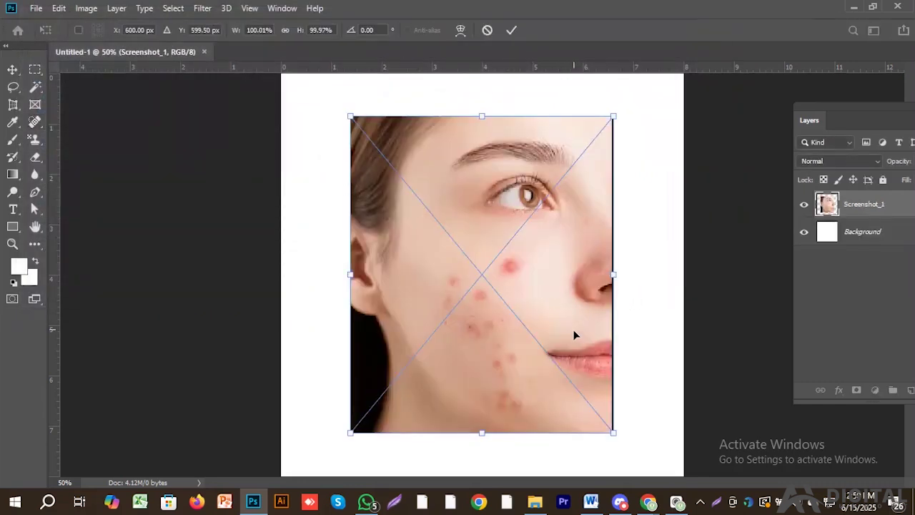
pyautogui.click(511, 30)
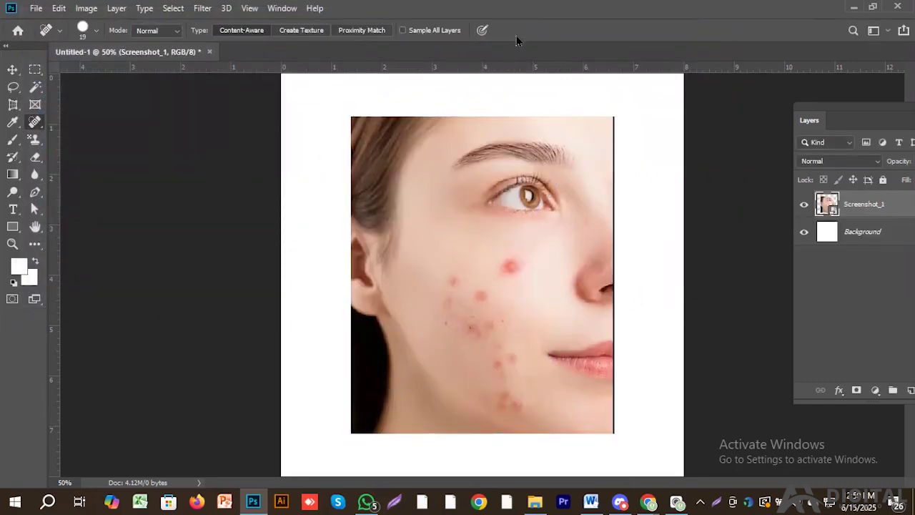
# - Open images.jpeg, the 360_F red eye image, the Pexels portrait and Screenshot_1.jpg together from Downloads as separate documents
pyautogui.click(36, 9)
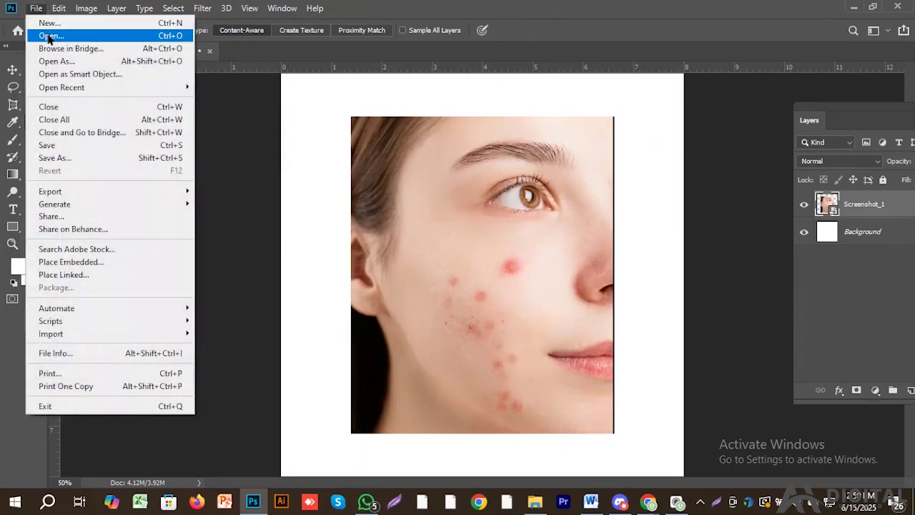
pyautogui.click(49, 36)
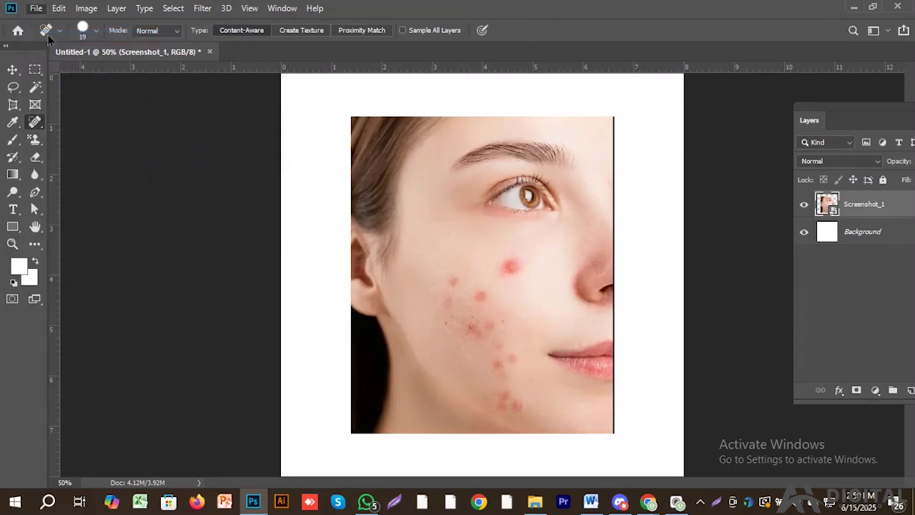
pyautogui.click(200, 136)
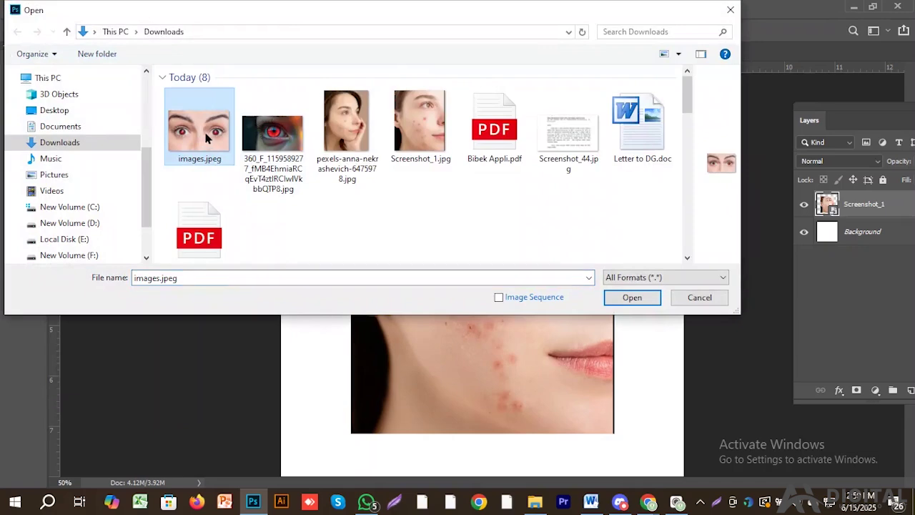
pyautogui.keyDown('ctrl'); pyautogui.click(275, 140); pyautogui.keyUp('ctrl')
pyautogui.keyDown('ctrl'); pyautogui.click(337, 141); pyautogui.keyUp('ctrl')
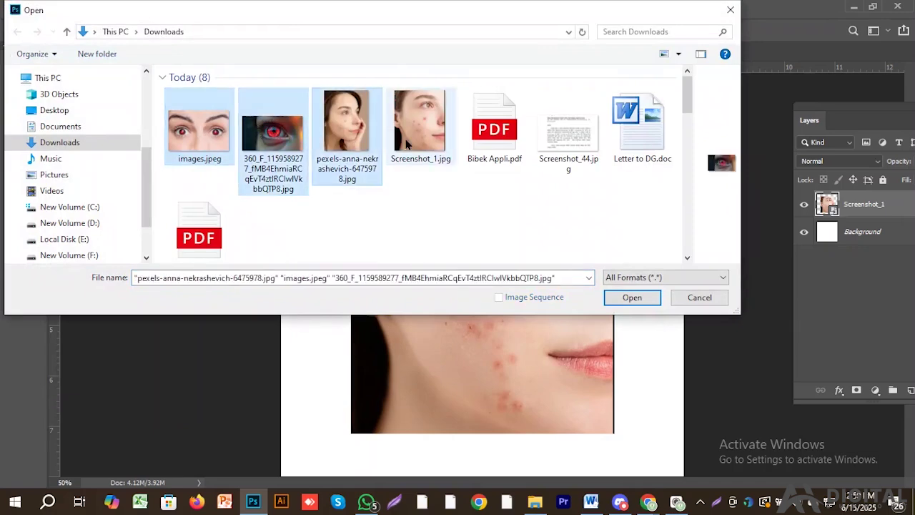
pyautogui.keyDown('ctrl'); pyautogui.click(420, 125); pyautogui.keyUp('ctrl')
pyautogui.click(632, 295)
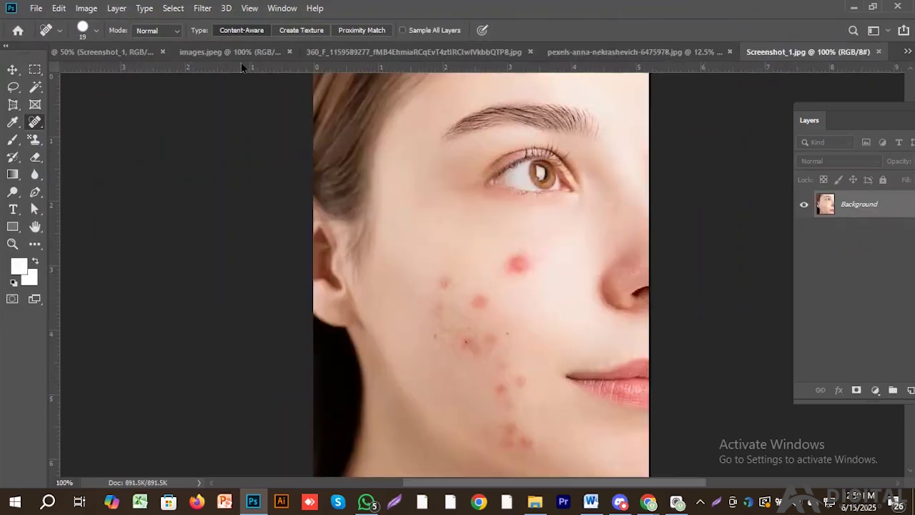
# - Rasterize the Screenshot_1 layer in the Untitled-1 document
pyautogui.click(94, 55)
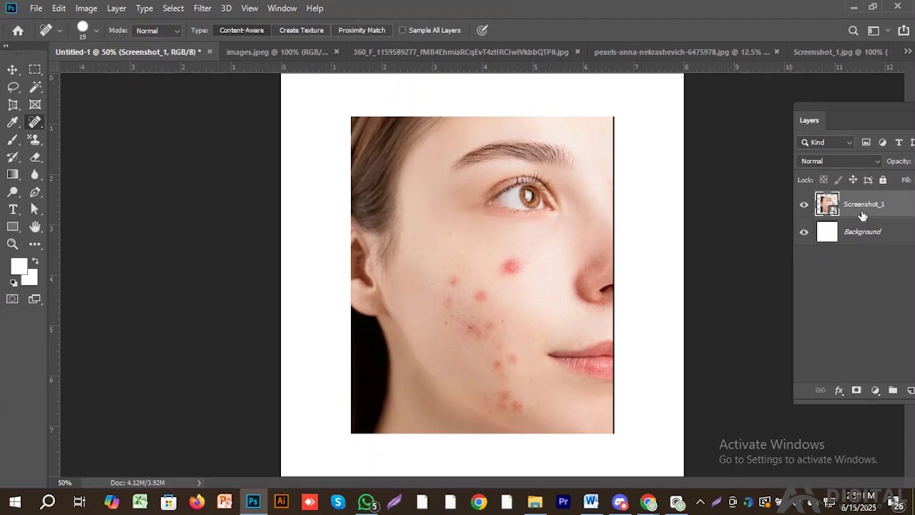
pyautogui.rightClick(886, 209)
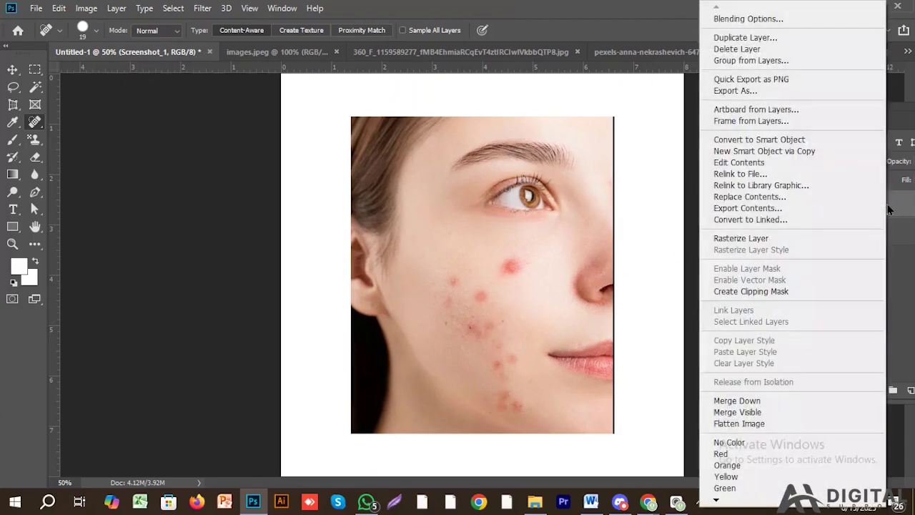
pyautogui.click(740, 240)
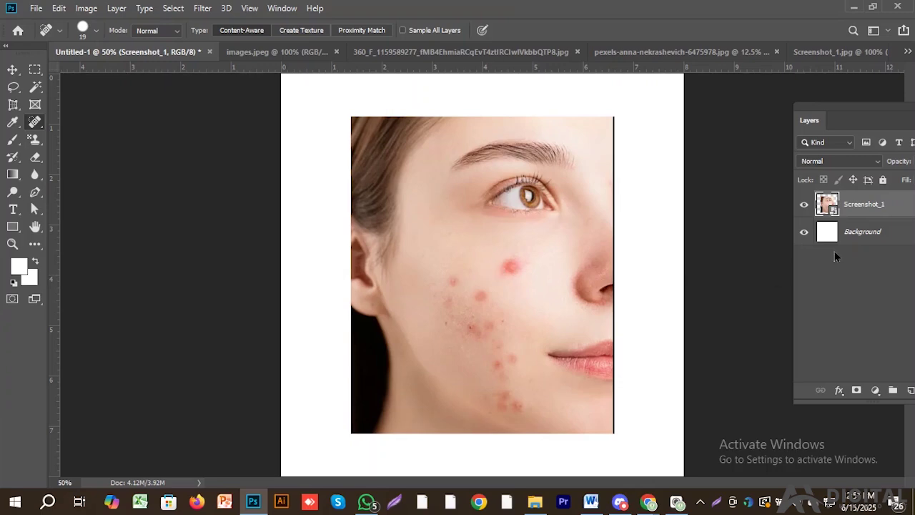
pyautogui.rightClick(862, 207)
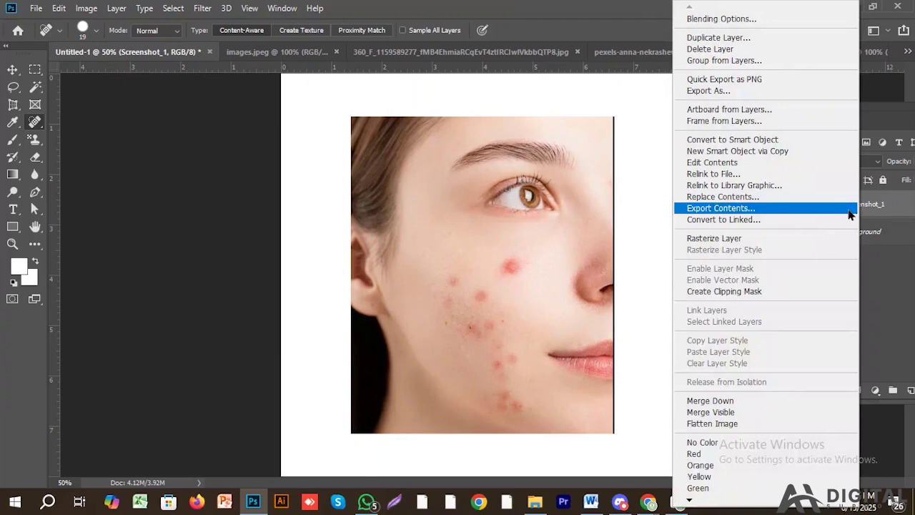
pyautogui.click(732, 239)
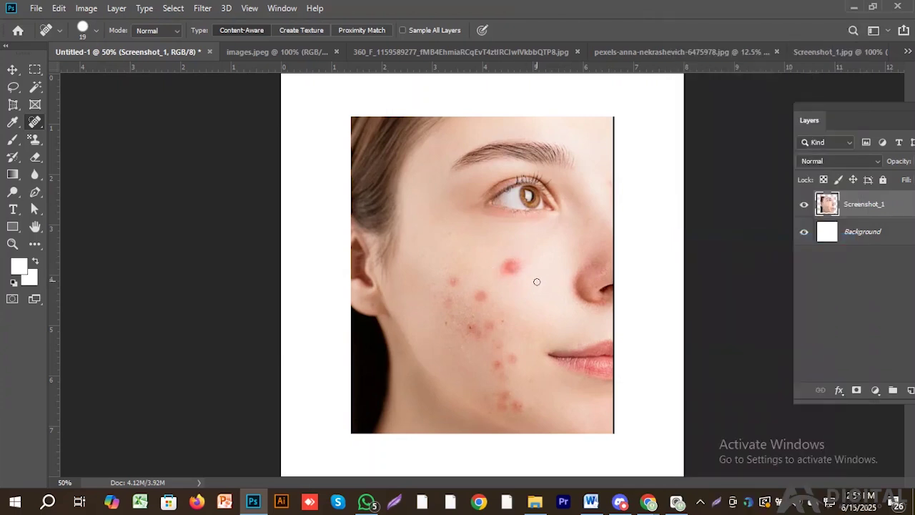
# - Set up the Spot Healing Brush with a 26 px size and Normal mode
pyautogui.rightClick(40, 122)
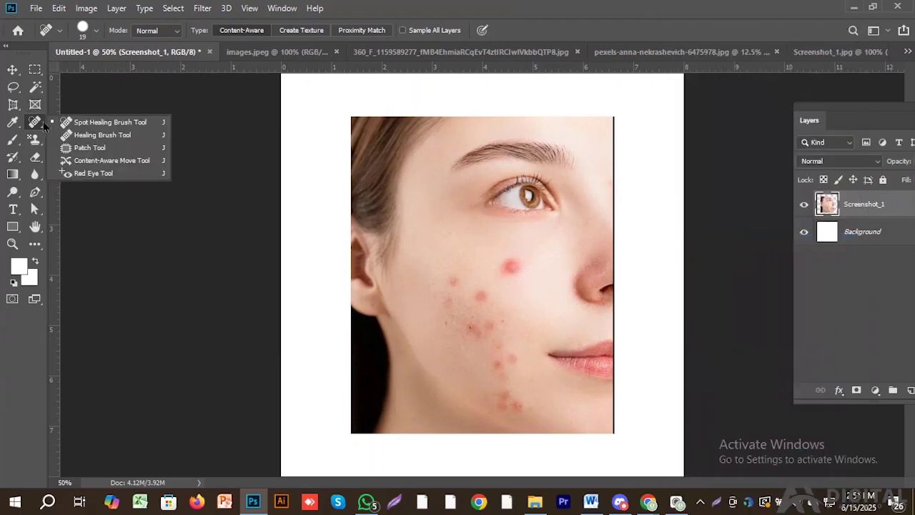
pyautogui.click(105, 125)
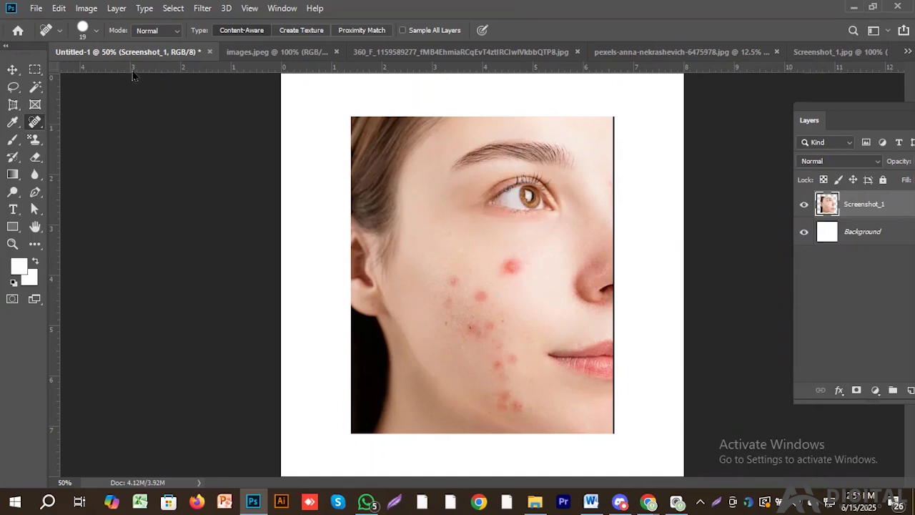
pyautogui.click(97, 31)
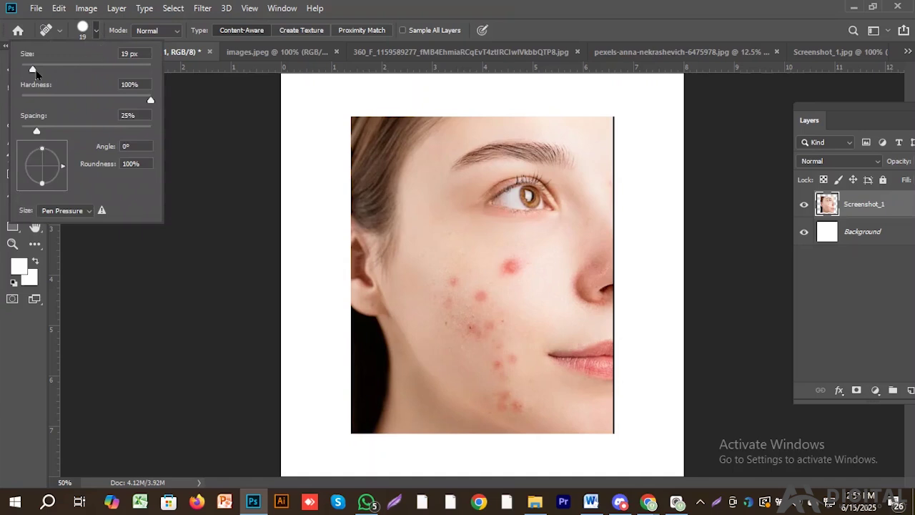
pyautogui.moveTo(33, 68); pyautogui.dragTo(38, 70)
pyautogui.click(190, 23)
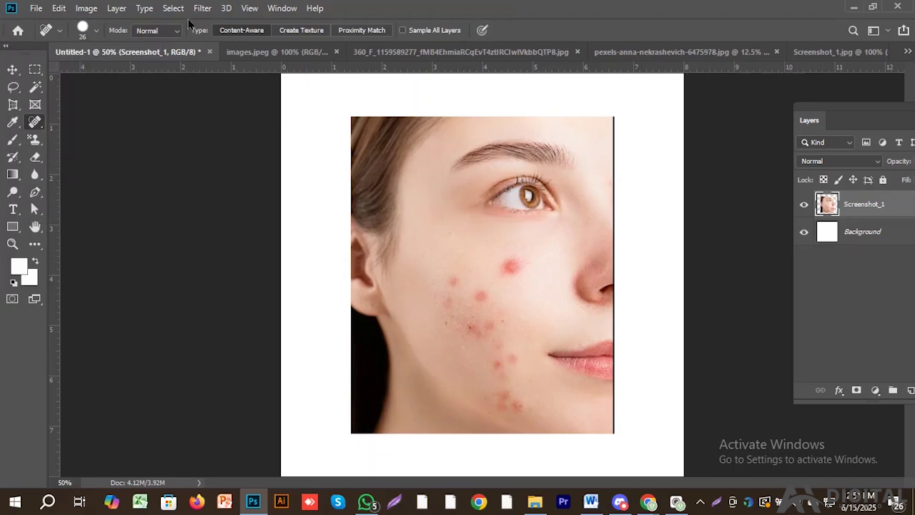
pyautogui.click(177, 34)
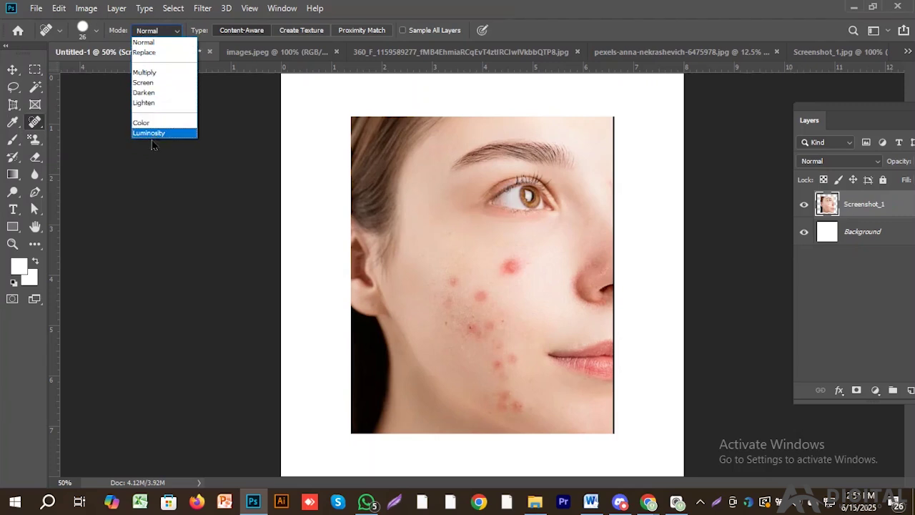
pyautogui.click(146, 43)
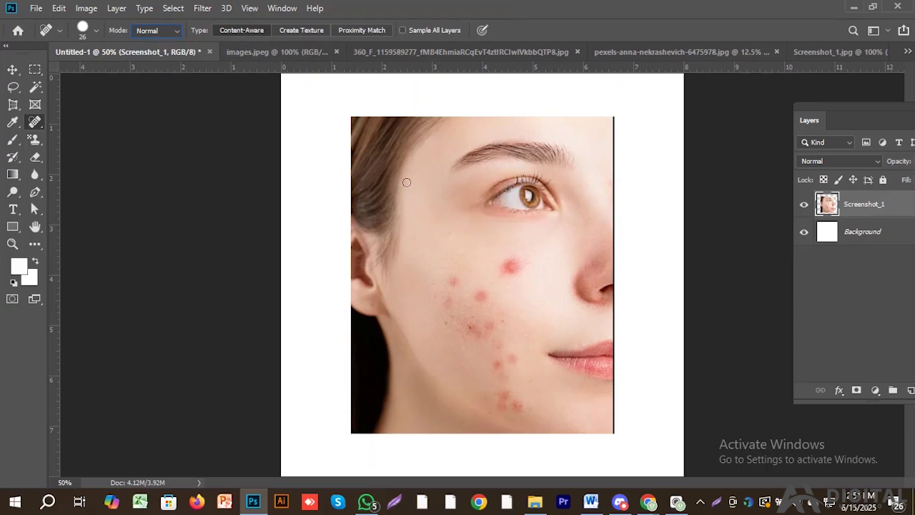
# - Try the Spot Healing Brush on the upper cheek blemishes in Untitled-1 and undo the strokes
pyautogui.moveTo(449, 273)
pyautogui.mouseDown()
pyautogui.moveTo(487, 298)
pyautogui.moveTo(478, 294)
pyautogui.moveTo(513, 264)
pyautogui.moveTo(516, 271)
pyautogui.moveTo(508, 270)
pyautogui.moveTo(513, 254)
pyautogui.moveTo(516, 265)
pyautogui.moveTo(525, 261)
pyautogui.moveTo(508, 262)
pyautogui.moveTo(537, 260)
pyautogui.mouseUp()
pyautogui.moveTo(458, 274); pyautogui.dragTo(447, 314)
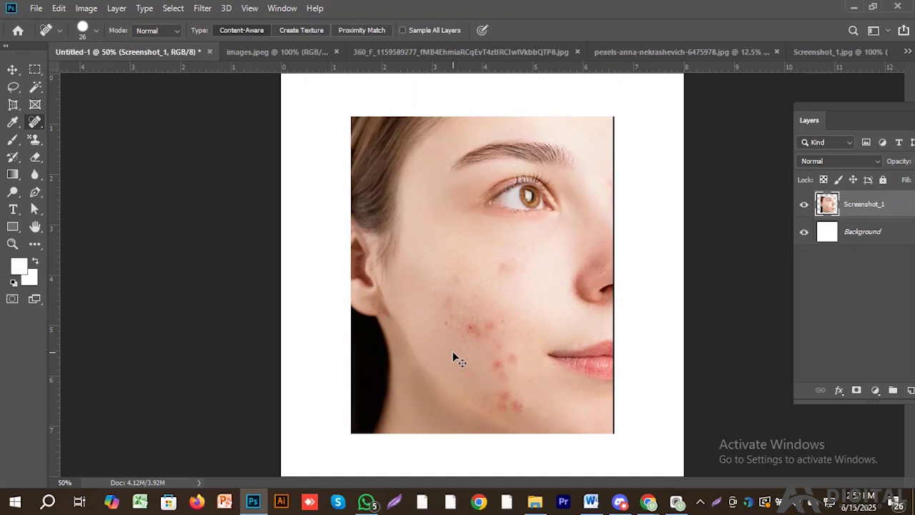
pyautogui.hotkey('ctrl', 'z')
pyautogui.hotkey('ctrl', 'z')
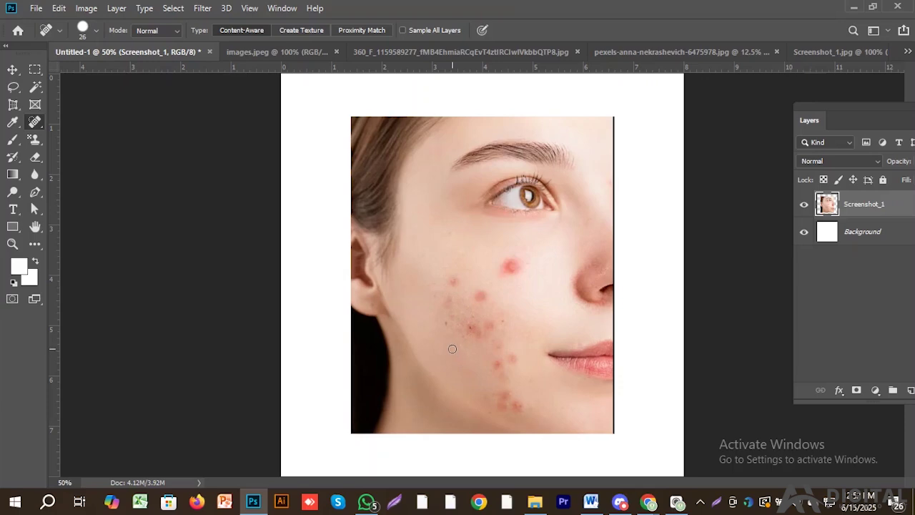
# - Remove the red blemishes on the upper and middle cheek in Screenshot_1.jpg with the Spot Healing Brush
pyautogui.click(263, 48)
pyautogui.click(412, 51)
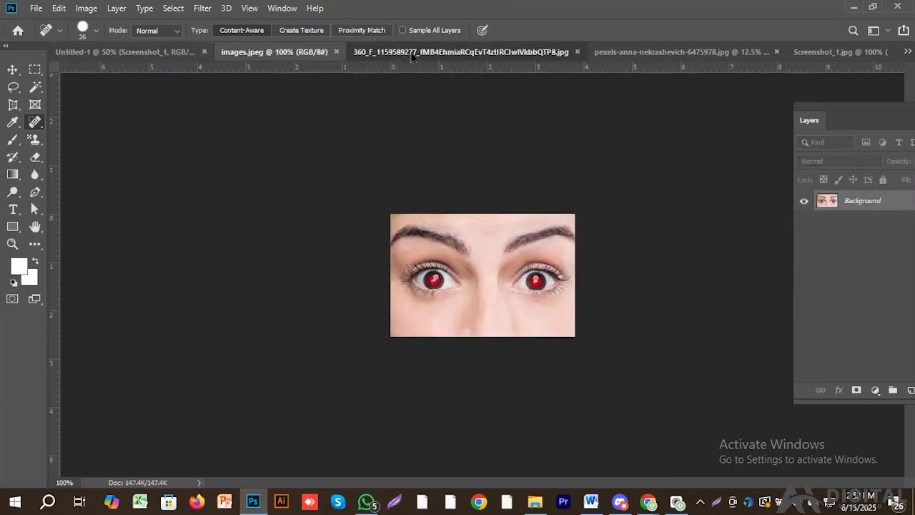
pyautogui.click(678, 51)
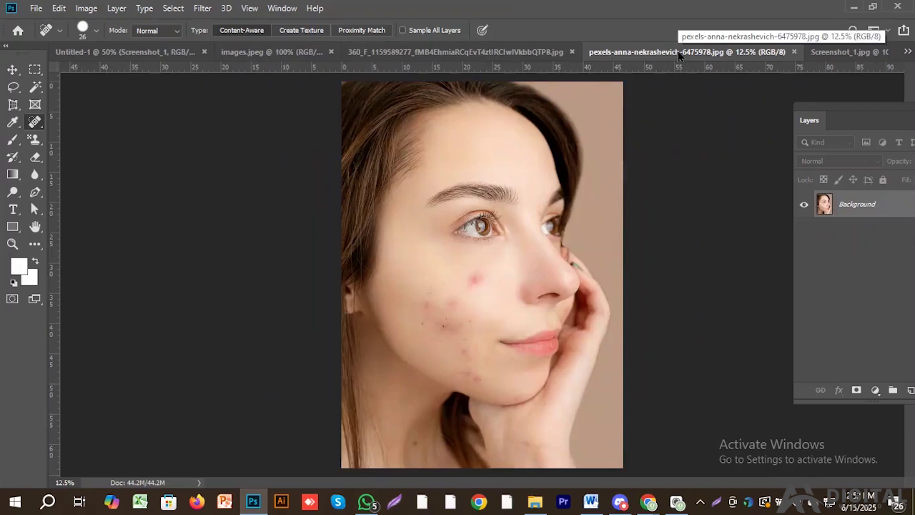
pyautogui.click(843, 52)
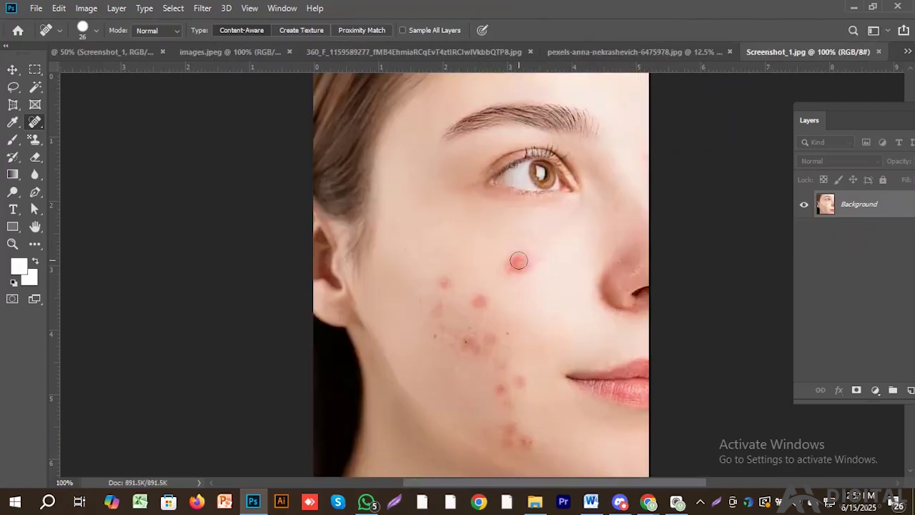
pyautogui.moveTo(499, 252)
pyautogui.mouseDown()
pyautogui.moveTo(525, 266)
pyautogui.moveTo(527, 280)
pyautogui.moveTo(533, 255)
pyautogui.moveTo(547, 258)
pyautogui.moveTo(510, 275)
pyautogui.mouseUp()
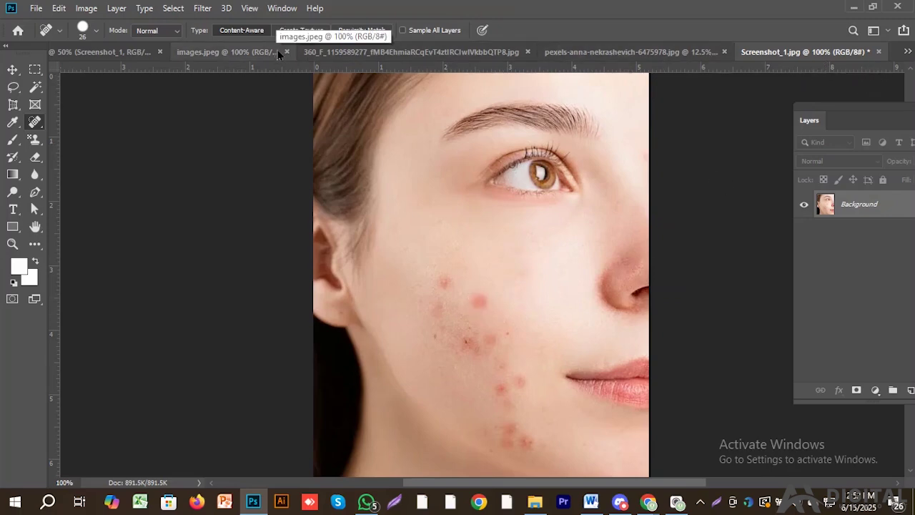
pyautogui.moveTo(431, 266)
pyautogui.mouseDown()
pyautogui.moveTo(462, 283)
pyautogui.moveTo(490, 314)
pyautogui.moveTo(478, 354)
pyautogui.mouseUp()
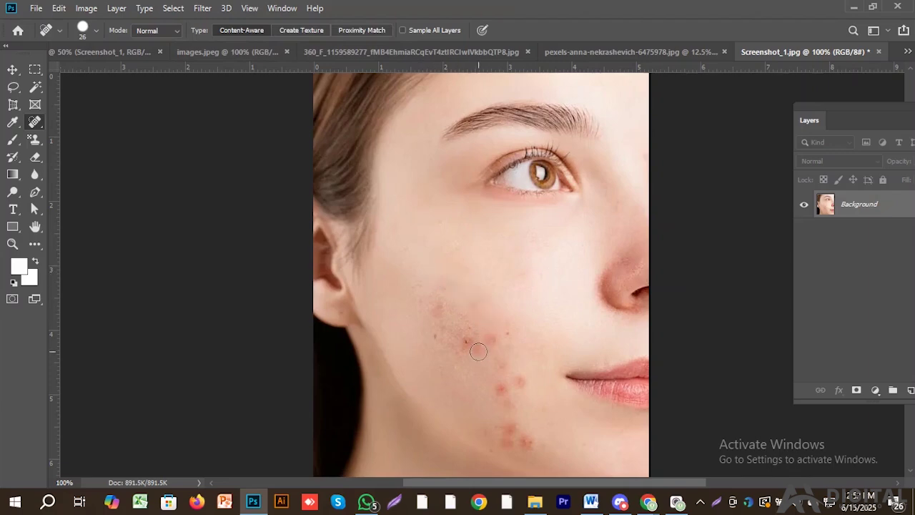
pyautogui.moveTo(429, 282)
pyautogui.mouseDown()
pyautogui.moveTo(436, 320)
pyautogui.moveTo(476, 365)
pyautogui.moveTo(486, 342)
pyautogui.moveTo(517, 332)
pyautogui.mouseUp()
pyautogui.moveTo(442, 306); pyautogui.dragTo(493, 354)
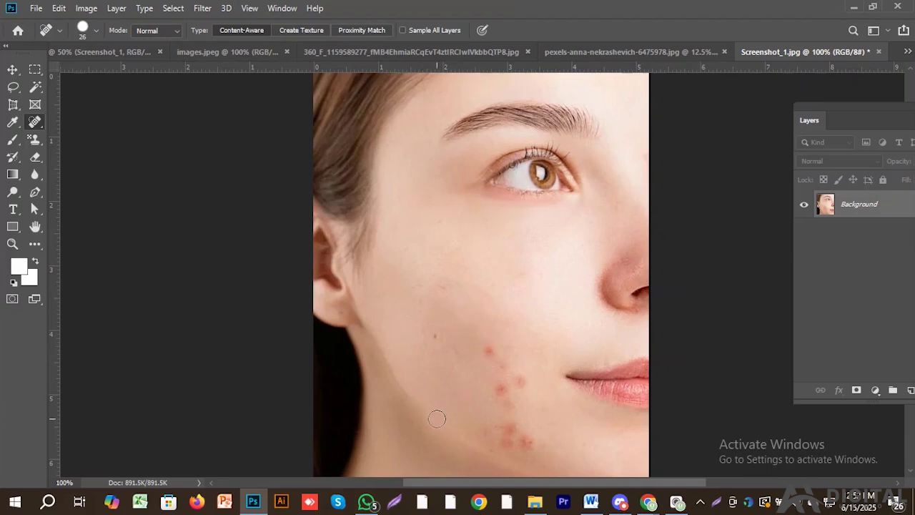
pyautogui.moveTo(449, 283)
pyautogui.mouseDown()
pyautogui.moveTo(437, 336)
pyautogui.moveTo(457, 368)
pyautogui.mouseUp()
# - Close Screenshot_1.jpg without saving its changes and close the Pexels portrait
pyautogui.click(879, 53)
pyautogui.click(444, 196)
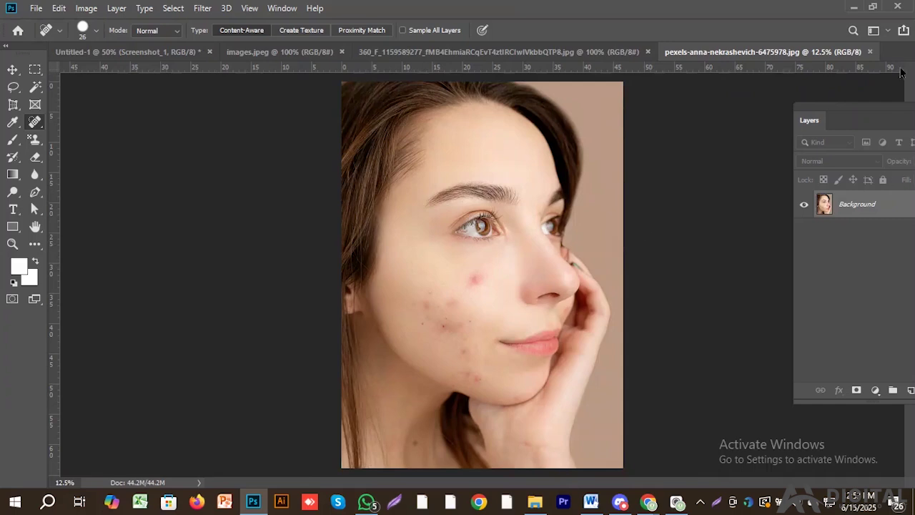
pyautogui.click(870, 52)
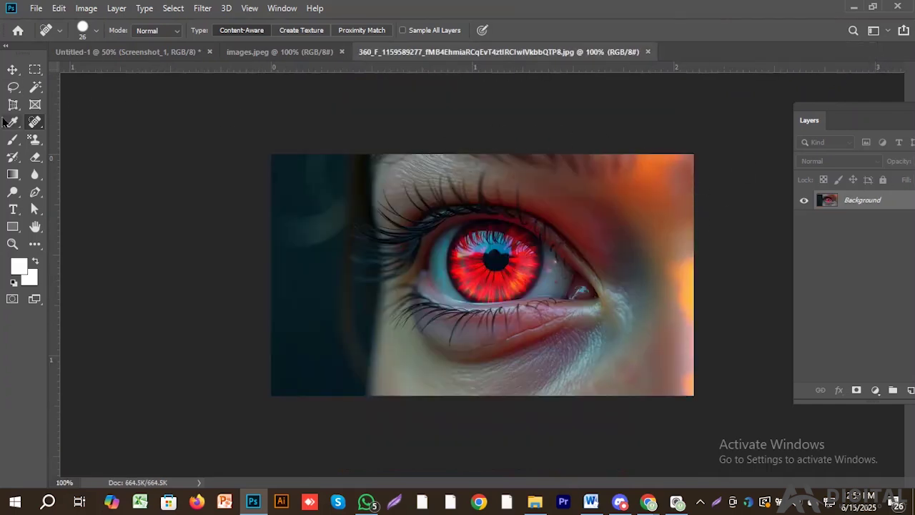
# - Switch to the Healing Brush tool with Sampled source and bring the Untitled-1 face document to the front
pyautogui.rightClick(40, 127)
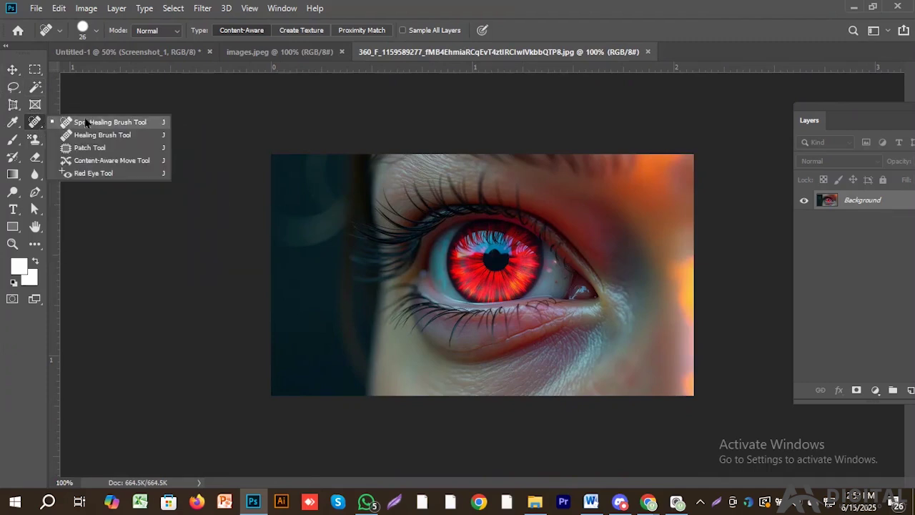
pyautogui.click(91, 136)
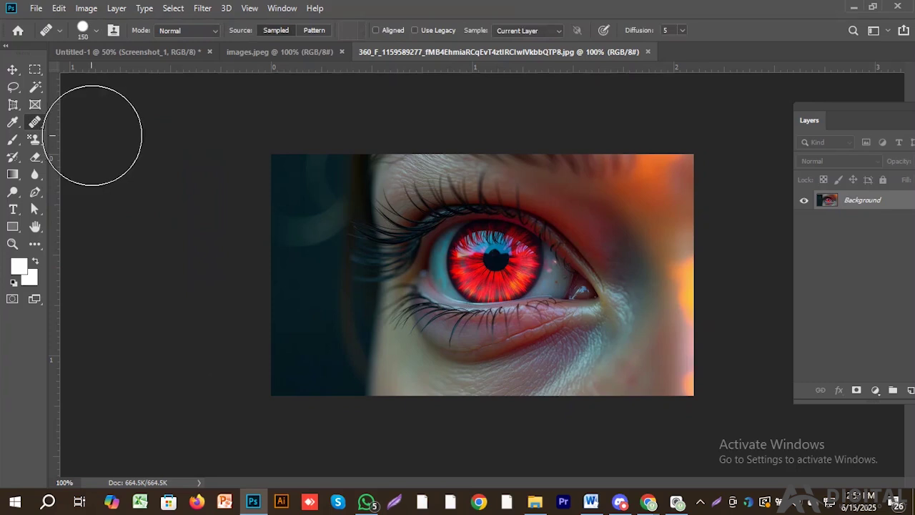
pyautogui.click(146, 49)
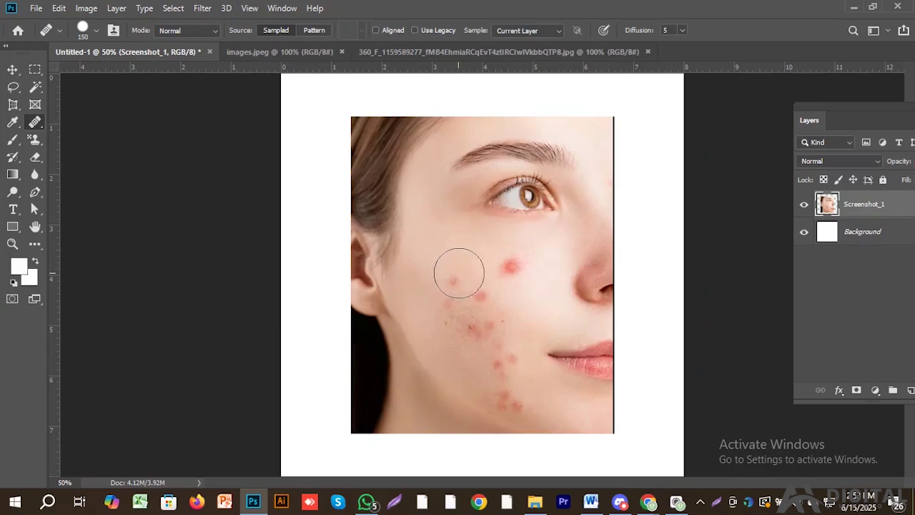
# - Try the Healing Brush on the cheek of Untitled-1 without defining a source point
pyautogui.click(516, 267)
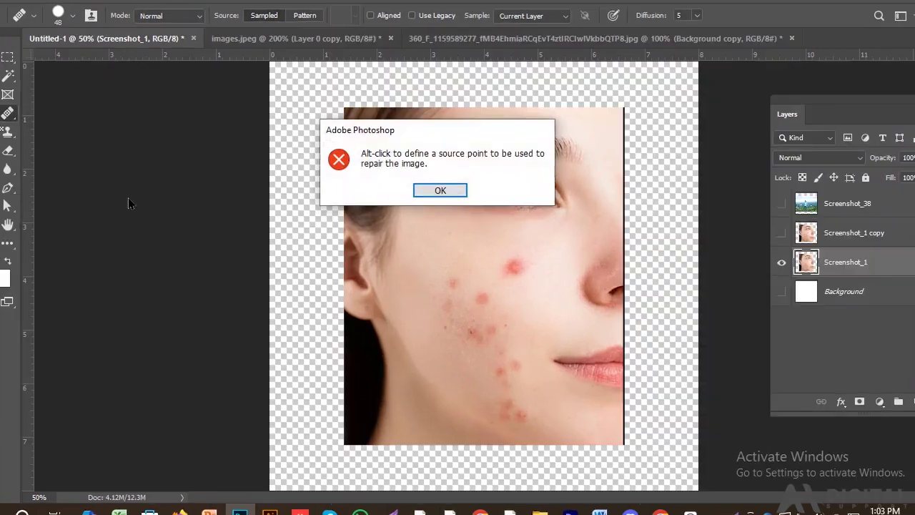
pyautogui.click(430, 191)
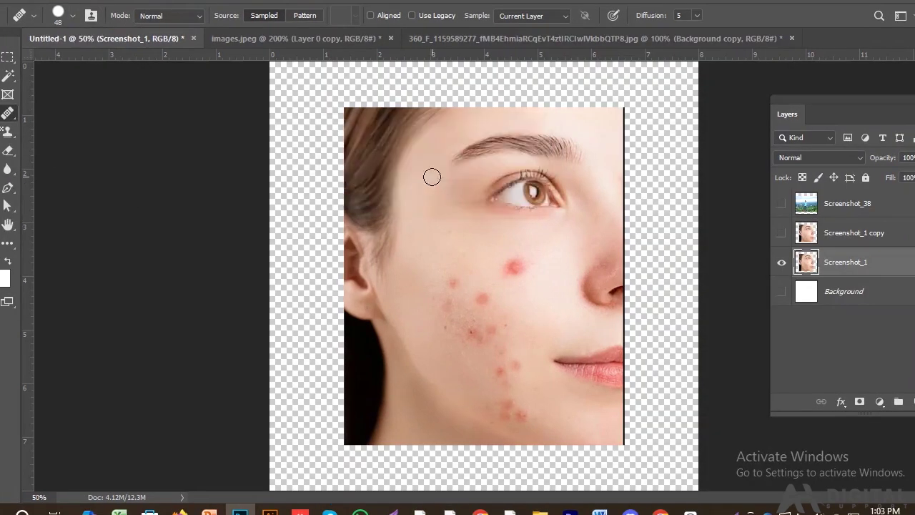
pyautogui.click(446, 240)
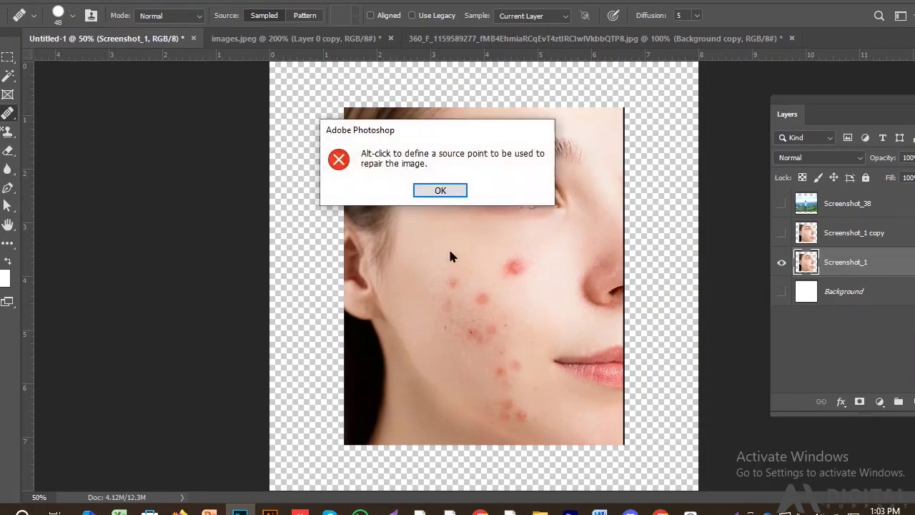
pyautogui.click(440, 191)
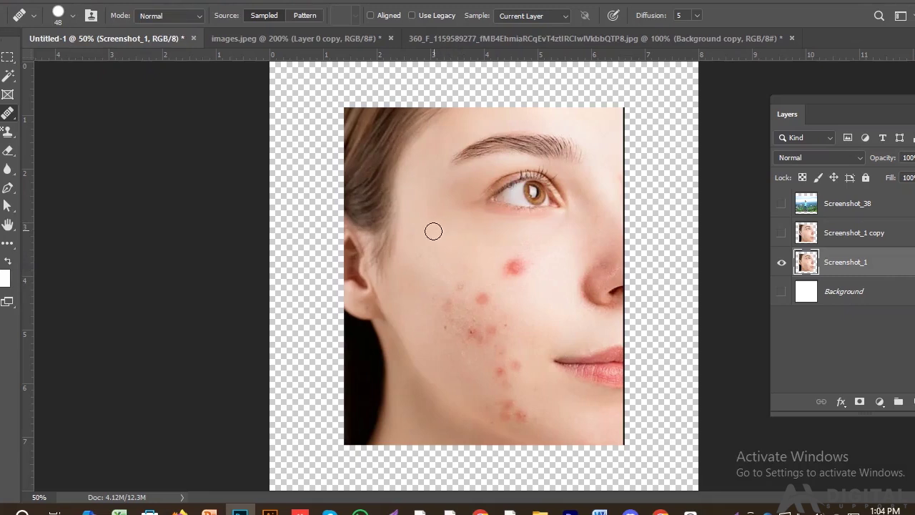
# - Remove the red blemishes across the cheek and jaw on the Screenshot_1 layer with the Healing Brush, sampling clean skin
pyautogui.moveTo(496, 248)
pyautogui.mouseDown()
pyautogui.moveTo(514, 259)
pyautogui.moveTo(511, 273)
pyautogui.mouseUp()
pyautogui.moveTo(438, 288)
pyautogui.mouseDown()
pyautogui.moveTo(489, 305)
pyautogui.moveTo(487, 294)
pyautogui.moveTo(465, 314)
pyautogui.moveTo(441, 318)
pyautogui.moveTo(469, 336)
pyautogui.moveTo(469, 322)
pyautogui.moveTo(474, 330)
pyautogui.moveTo(497, 313)
pyautogui.mouseUp()
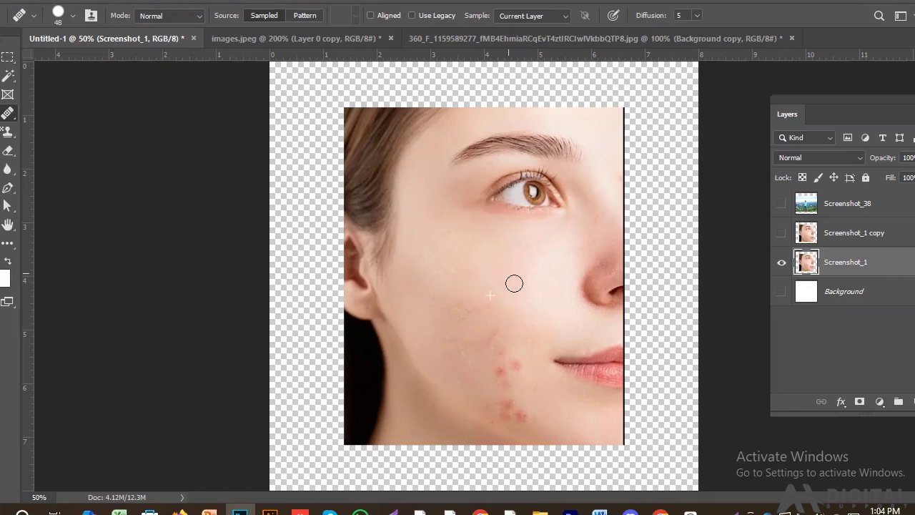
pyautogui.moveTo(496, 336)
pyautogui.mouseDown()
pyautogui.moveTo(500, 357)
pyautogui.moveTo(512, 368)
pyautogui.moveTo(512, 351)
pyautogui.moveTo(521, 368)
pyautogui.moveTo(492, 362)
pyautogui.moveTo(525, 415)
pyautogui.moveTo(519, 407)
pyautogui.moveTo(513, 420)
pyautogui.moveTo(505, 403)
pyautogui.moveTo(502, 413)
pyautogui.moveTo(489, 402)
pyautogui.moveTo(456, 346)
pyautogui.moveTo(471, 370)
pyautogui.moveTo(491, 342)
pyautogui.mouseUp()
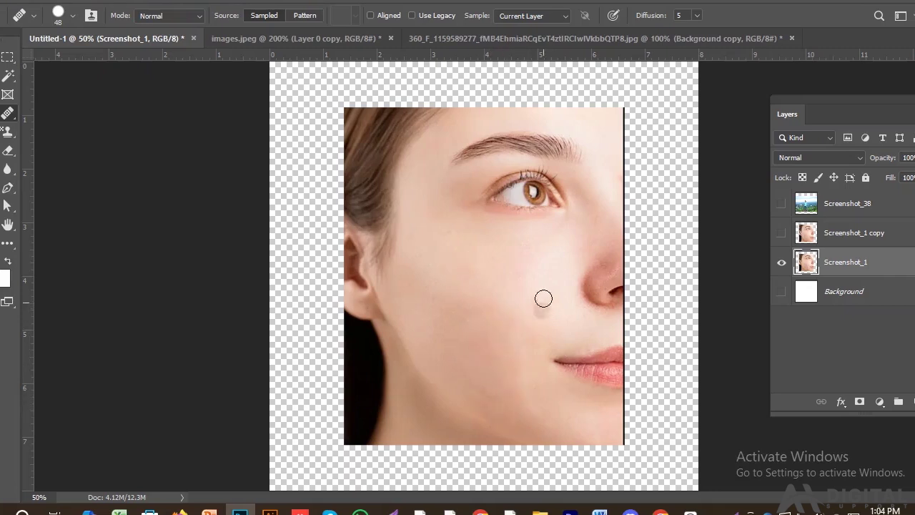
pyautogui.moveTo(544, 298)
pyautogui.mouseDown()
pyautogui.moveTo(523, 279)
pyautogui.moveTo(492, 274)
pyautogui.moveTo(506, 267)
pyautogui.moveTo(533, 290)
pyautogui.moveTo(449, 304)
pyautogui.moveTo(479, 346)
pyautogui.moveTo(447, 326)
pyautogui.moveTo(450, 355)
pyautogui.moveTo(457, 316)
pyautogui.moveTo(483, 292)
pyautogui.moveTo(451, 271)
pyautogui.moveTo(412, 294)
pyautogui.moveTo(404, 273)
pyautogui.moveTo(436, 321)
pyautogui.mouseUp()
# - Patch the red blemishes on the upper and outer cheek of the Screenshot_1 copy layer with clean skin using the Patch tool
pyautogui.click(7, 57)
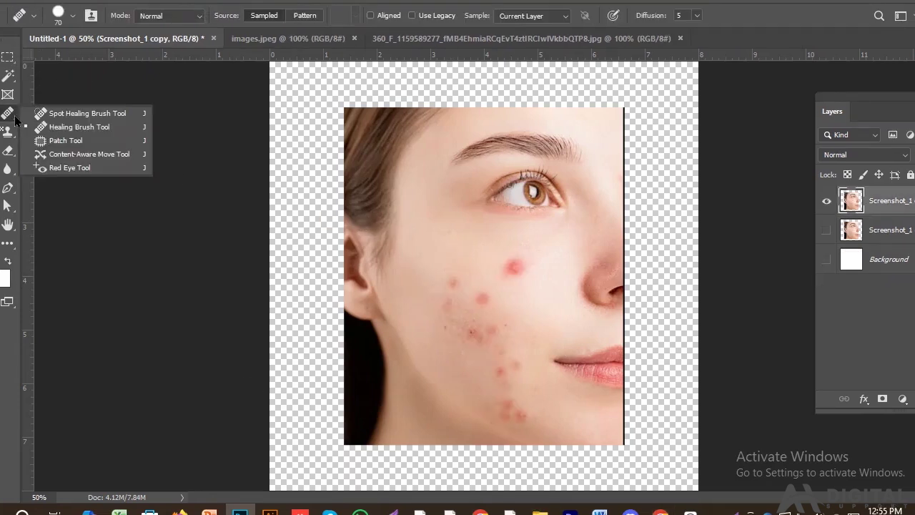
pyautogui.click(63, 141)
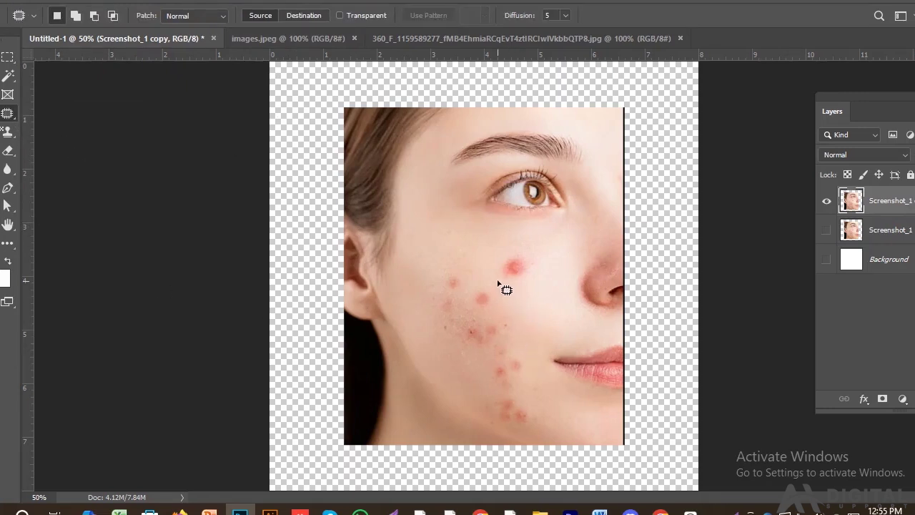
pyautogui.moveTo(494, 275)
pyautogui.mouseDown()
pyautogui.moveTo(525, 254)
pyautogui.moveTo(528, 276)
pyautogui.moveTo(516, 286)
pyautogui.moveTo(497, 283)
pyautogui.moveTo(496, 267)
pyautogui.moveTo(516, 272)
pyautogui.moveTo(472, 259)
pyautogui.mouseUp()
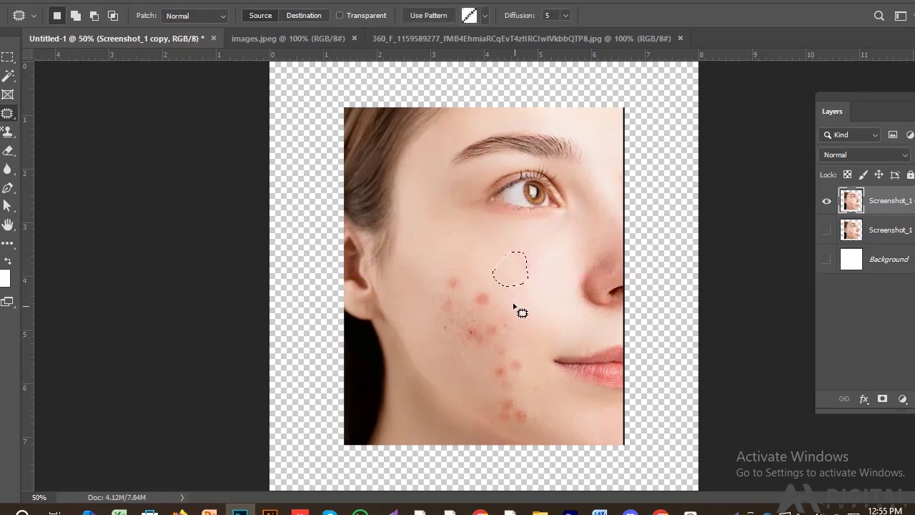
pyautogui.moveTo(466, 309)
pyautogui.mouseDown()
pyautogui.moveTo(475, 290)
pyautogui.moveTo(506, 294)
pyautogui.moveTo(470, 319)
pyautogui.moveTo(468, 300)
pyautogui.moveTo(489, 317)
pyautogui.moveTo(450, 252)
pyautogui.moveTo(448, 271)
pyautogui.moveTo(464, 275)
pyautogui.moveTo(463, 307)
pyautogui.moveTo(436, 314)
pyautogui.moveTo(439, 271)
pyautogui.mouseUp()
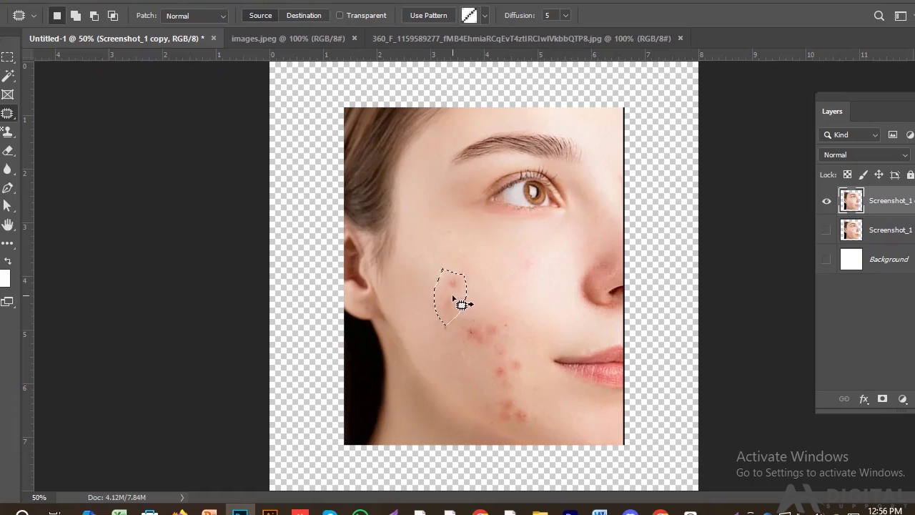
pyautogui.moveTo(463, 301); pyautogui.dragTo(512, 261)
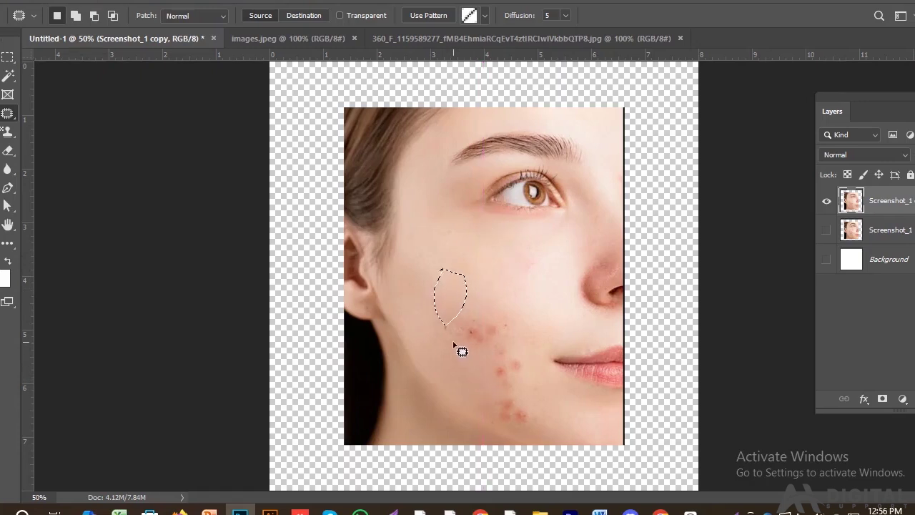
# - Patch the remaining blemishes on the lower cheek and jaw with clean skin and clear the selection
pyautogui.moveTo(449, 340)
pyautogui.mouseDown()
pyautogui.moveTo(458, 326)
pyautogui.moveTo(500, 311)
pyautogui.moveTo(526, 363)
pyautogui.moveTo(508, 390)
pyautogui.moveTo(461, 351)
pyautogui.moveTo(462, 331)
pyautogui.moveTo(454, 334)
pyautogui.mouseUp()
pyautogui.moveTo(496, 360)
pyautogui.mouseDown()
pyautogui.moveTo(460, 265)
pyautogui.moveTo(457, 280)
pyautogui.mouseUp()
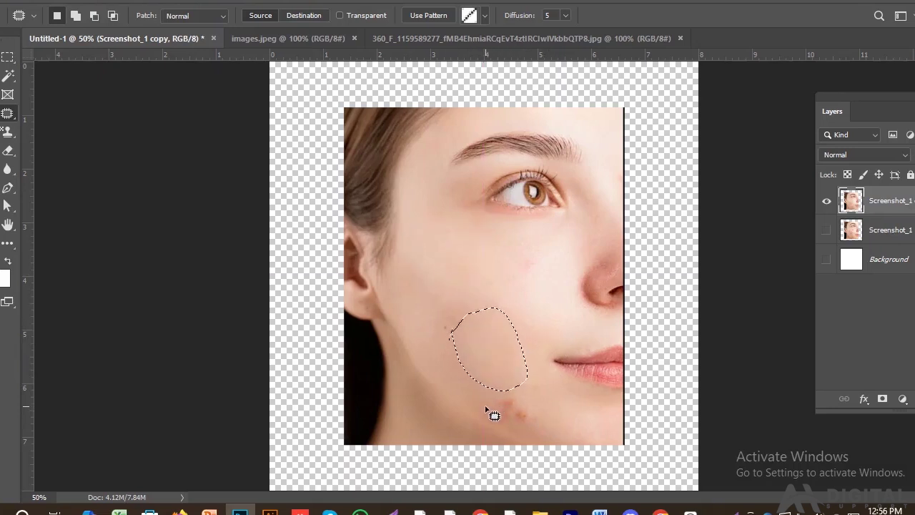
pyautogui.moveTo(484, 403)
pyautogui.mouseDown()
pyautogui.moveTo(500, 395)
pyautogui.moveTo(547, 425)
pyautogui.moveTo(485, 421)
pyautogui.moveTo(493, 410)
pyautogui.moveTo(486, 404)
pyautogui.mouseUp()
pyautogui.moveTo(532, 429); pyautogui.dragTo(513, 363)
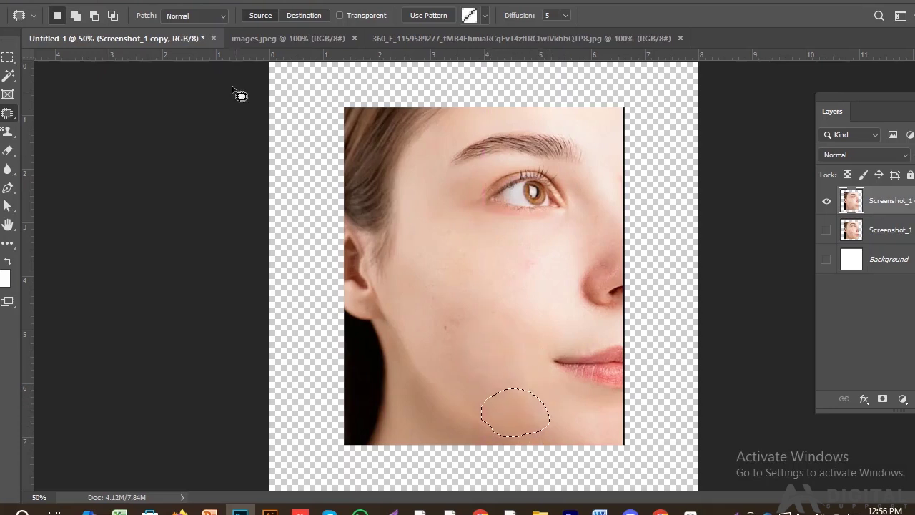
pyautogui.click(154, 2)
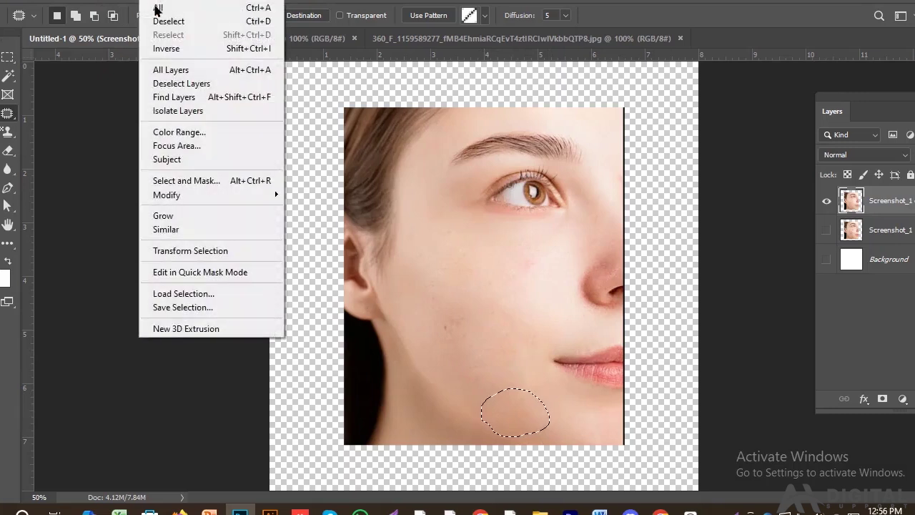
pyautogui.click(164, 16)
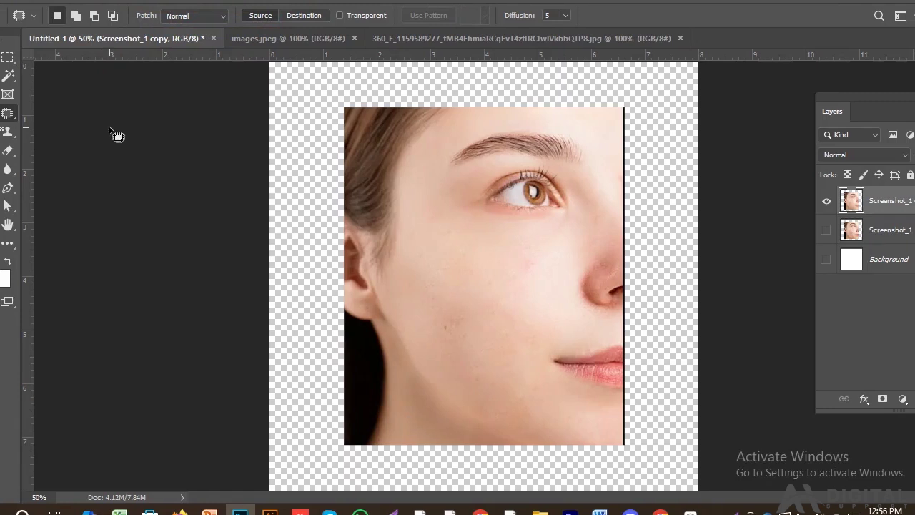
# - Activate the Content-Aware Move tool, and place Screenshot_38.jpg as an embedded layer with the Screenshot_1 copy layer hidden
pyautogui.rightClick(17, 119)
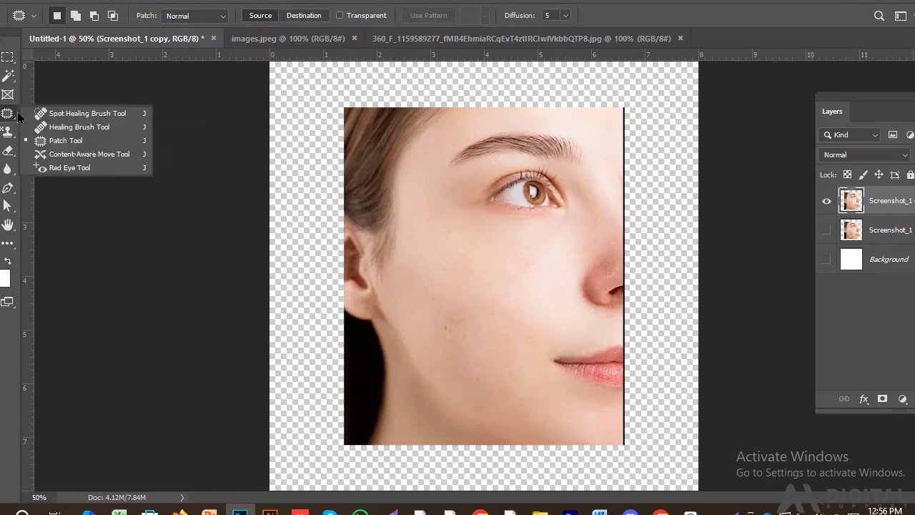
pyautogui.click(91, 156)
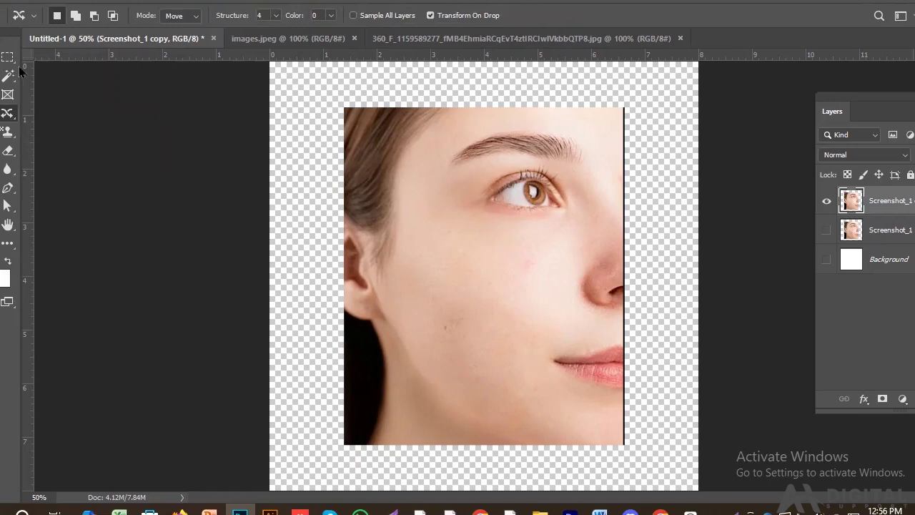
pyautogui.click(15, 2)
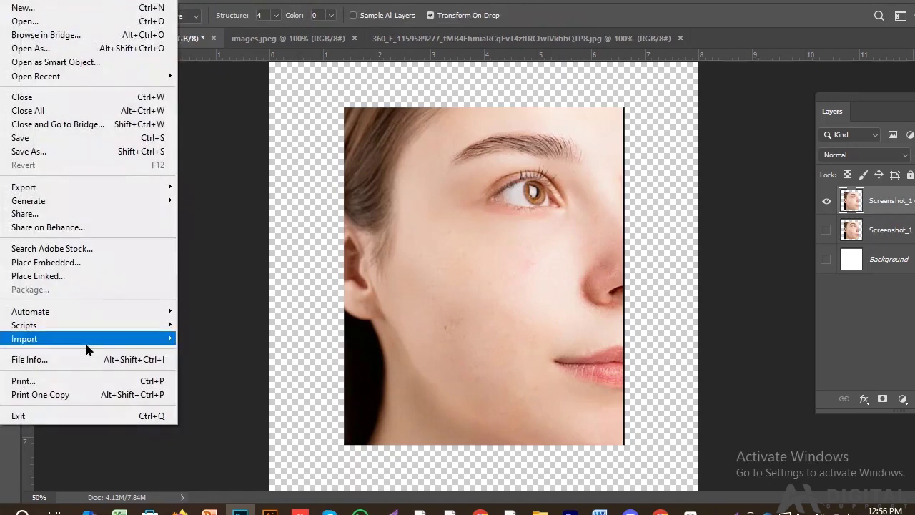
pyautogui.click(54, 264)
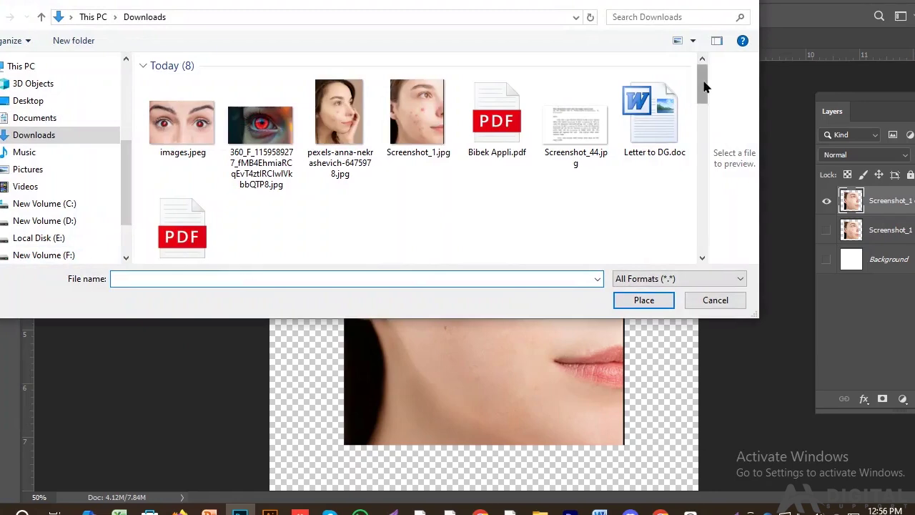
pyautogui.moveTo(704, 86); pyautogui.dragTo(704, 136)
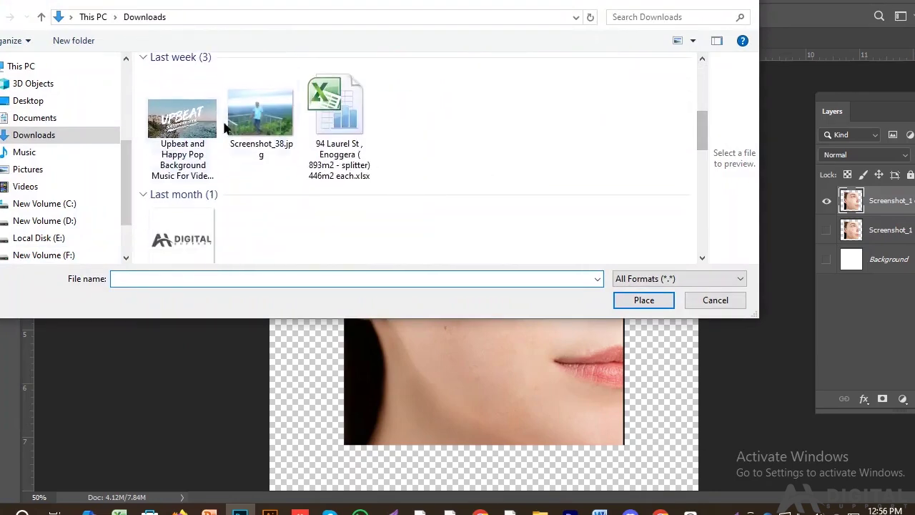
pyautogui.click(257, 115)
pyautogui.click(641, 301)
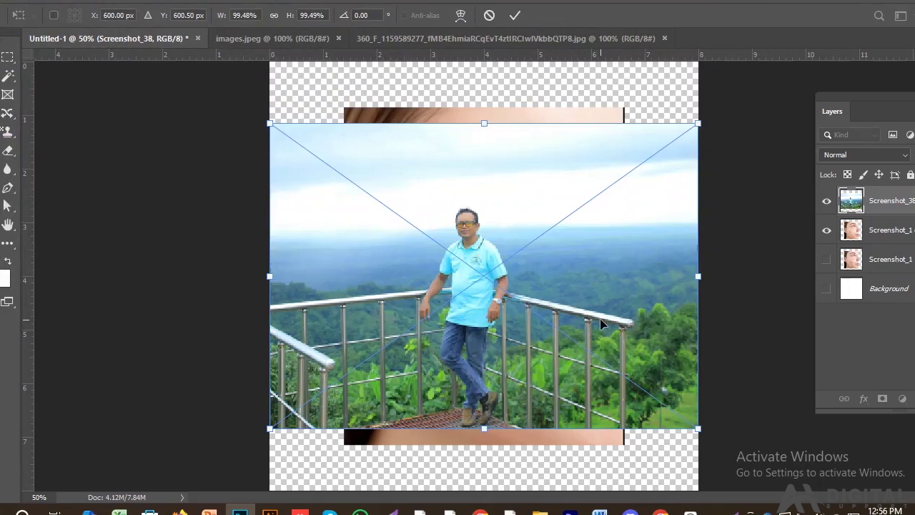
pyautogui.click(514, 15)
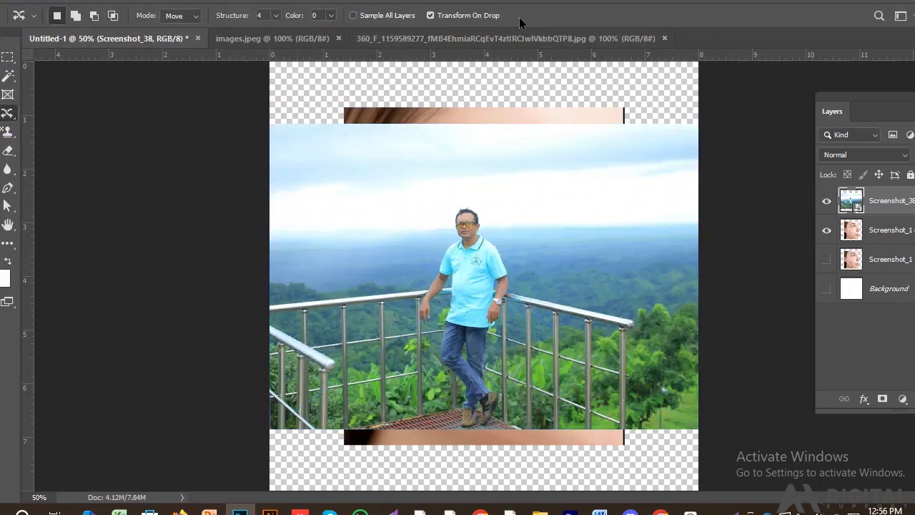
pyautogui.click(826, 230)
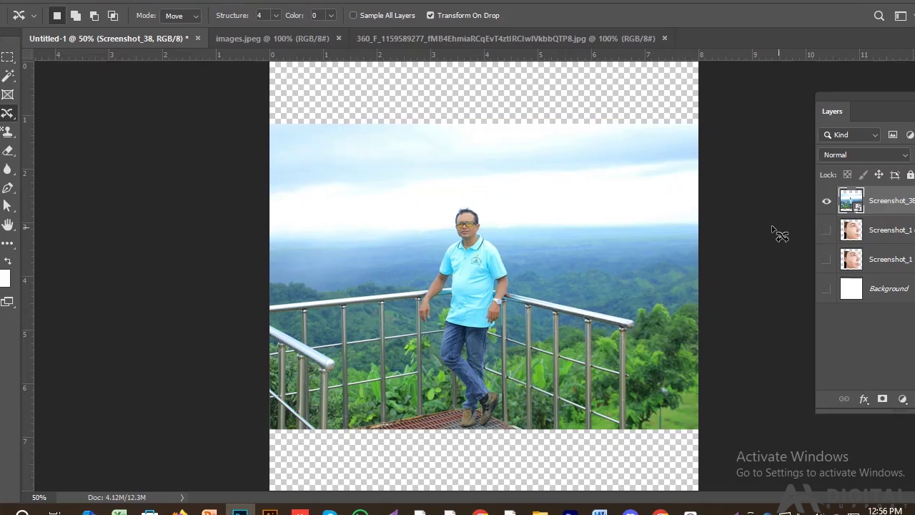
# - Outline the standing man with the Content-Aware Move tool and rasterize the Screenshot_38 layer
pyautogui.click(7, 120)
pyautogui.moveTo(414, 324)
pyautogui.mouseDown()
pyautogui.moveTo(450, 211)
pyautogui.moveTo(471, 203)
pyautogui.moveTo(519, 279)
pyautogui.moveTo(497, 351)
pyautogui.moveTo(504, 394)
pyautogui.moveTo(493, 426)
pyautogui.moveTo(442, 415)
pyautogui.moveTo(413, 314)
pyautogui.mouseUp()
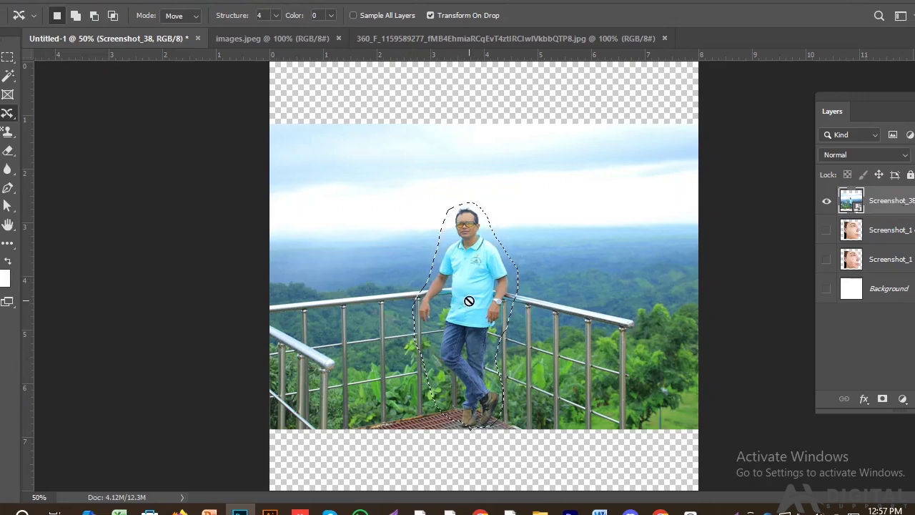
pyautogui.rightClick(886, 206)
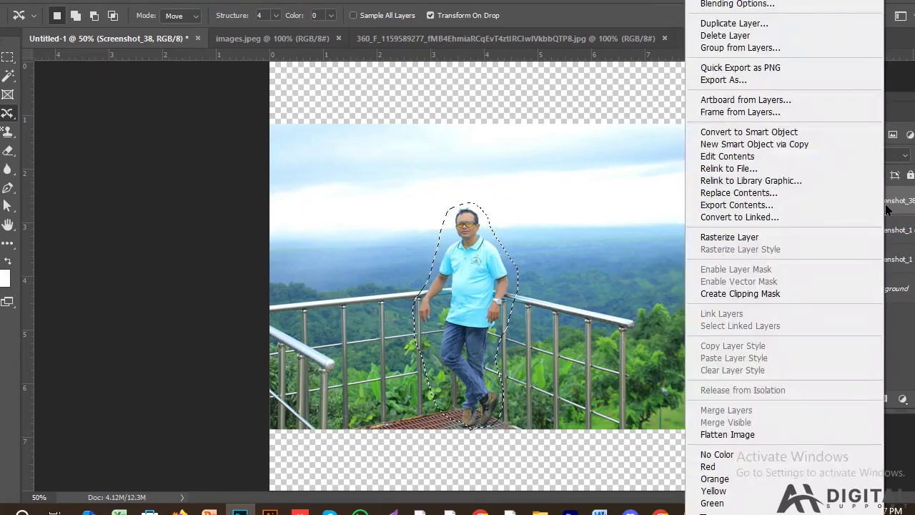
pyautogui.click(746, 239)
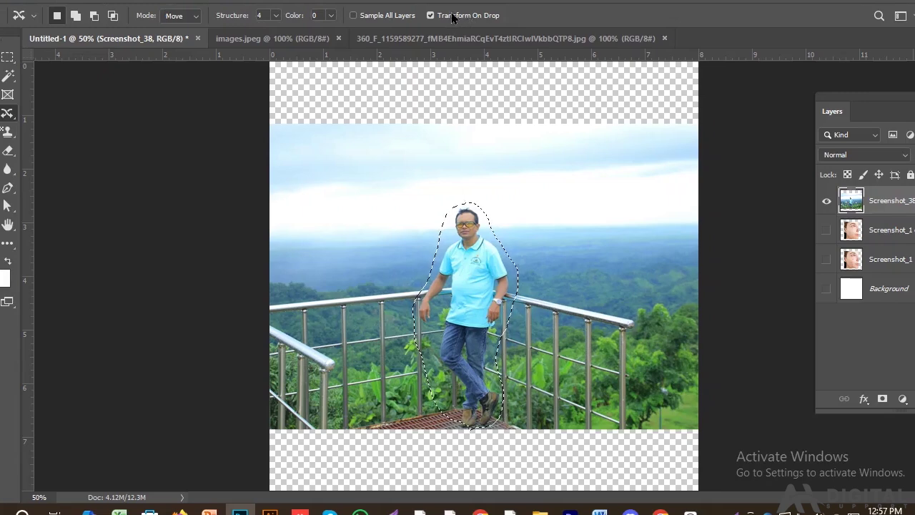
# - Try a Content-Aware fill in Normal mode at 100% opacity over the outlined man, undo it and deselect
pyautogui.click(39, 3)
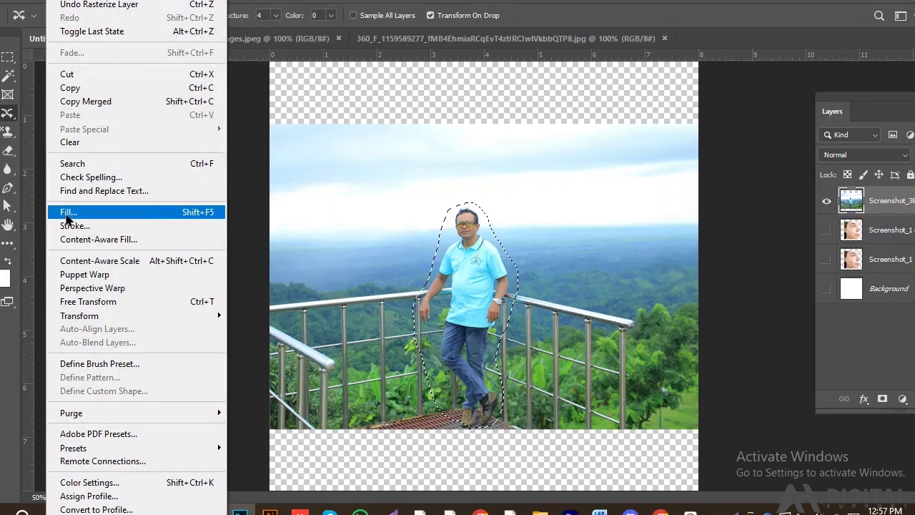
pyautogui.click(67, 214)
pyautogui.moveTo(464, 88); pyautogui.dragTo(588, 20)
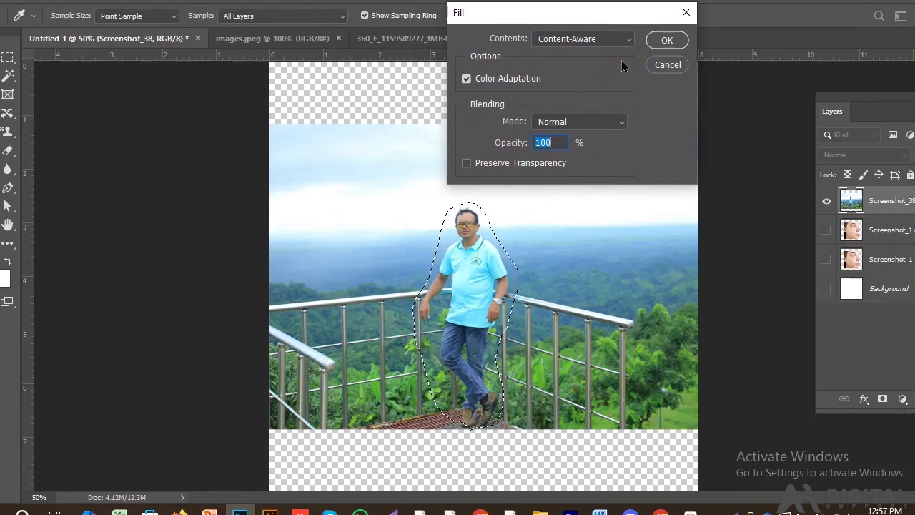
pyautogui.click(665, 42)
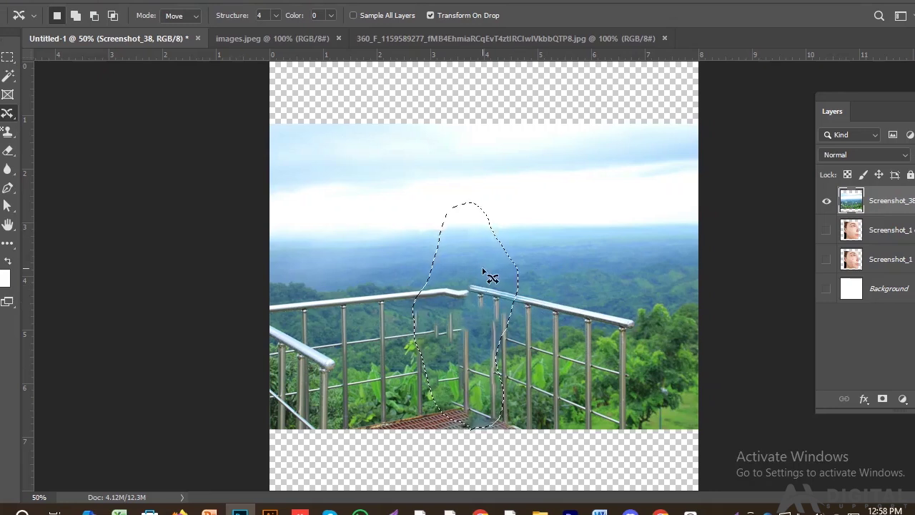
pyautogui.hotkey('ctrl', 'z')
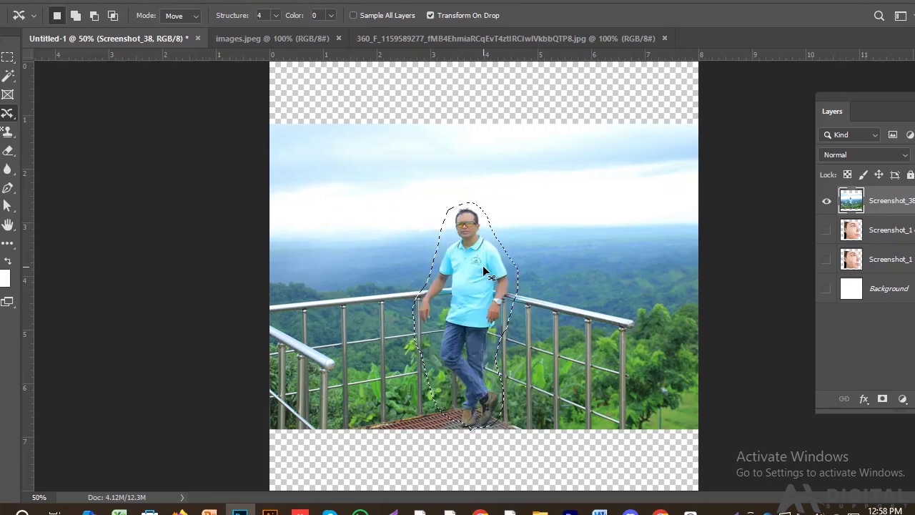
pyautogui.hotkey('ctrl', 'd')
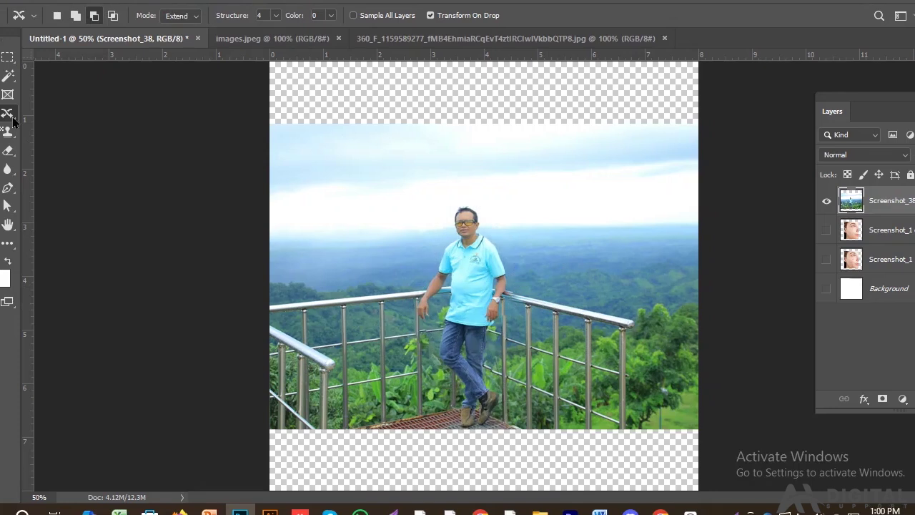
# - Activate the Red Eye tool and bring up the images.jpeg document with the two red eyes
pyautogui.rightClick(8, 114)
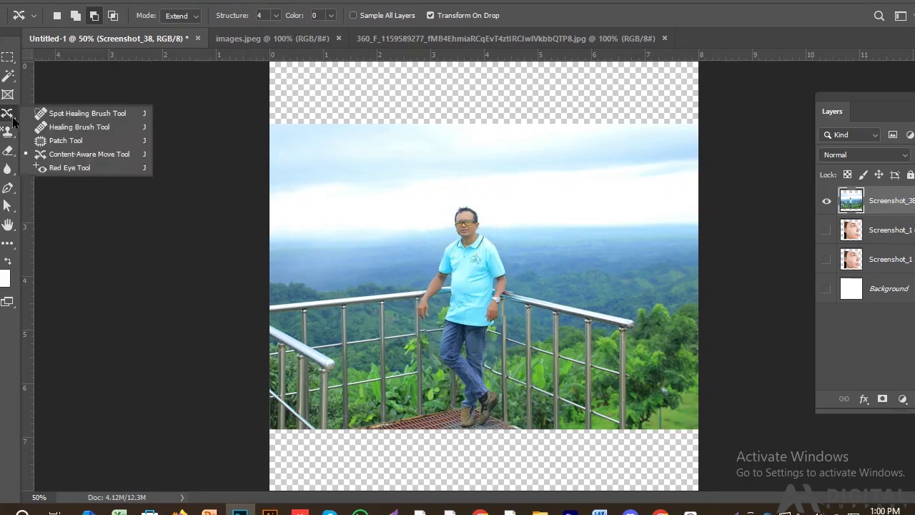
pyautogui.click(66, 169)
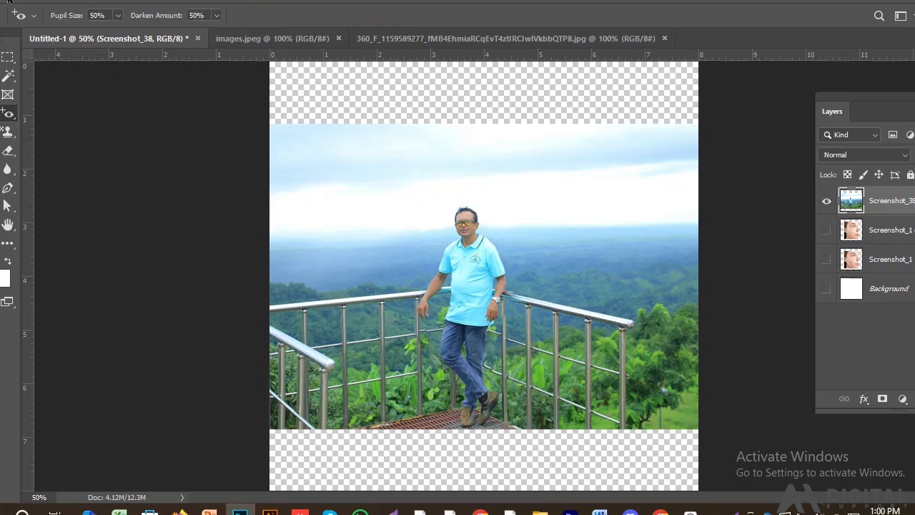
pyautogui.click(10, 2)
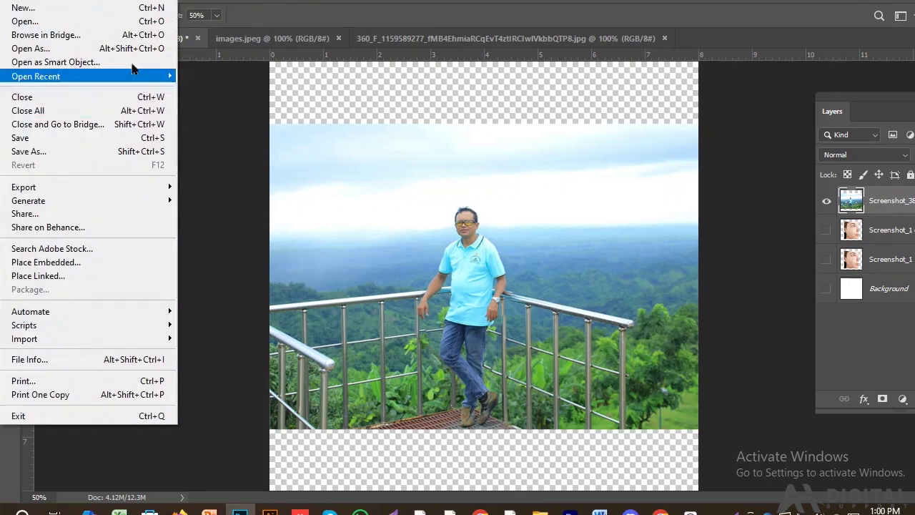
pyautogui.click(248, 42)
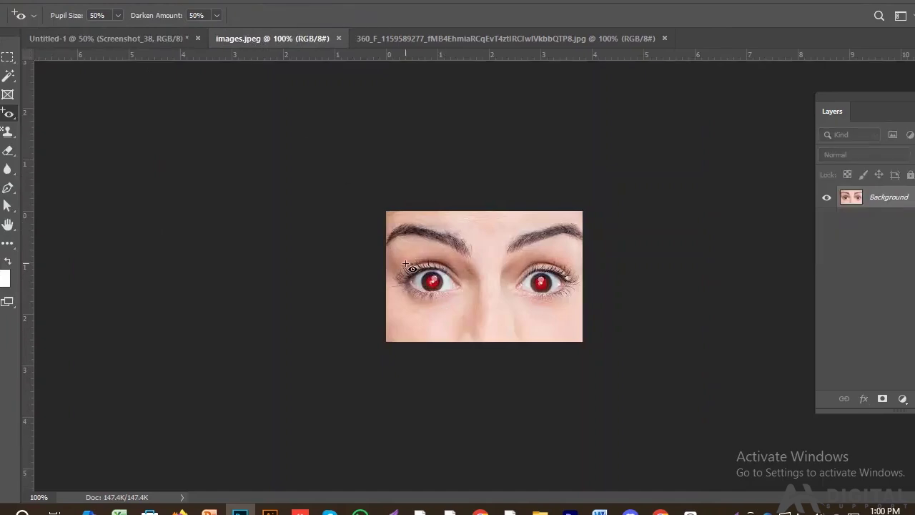
pyautogui.hotkey('ctrl', '=')
pyautogui.hotkey('ctrl', '=')
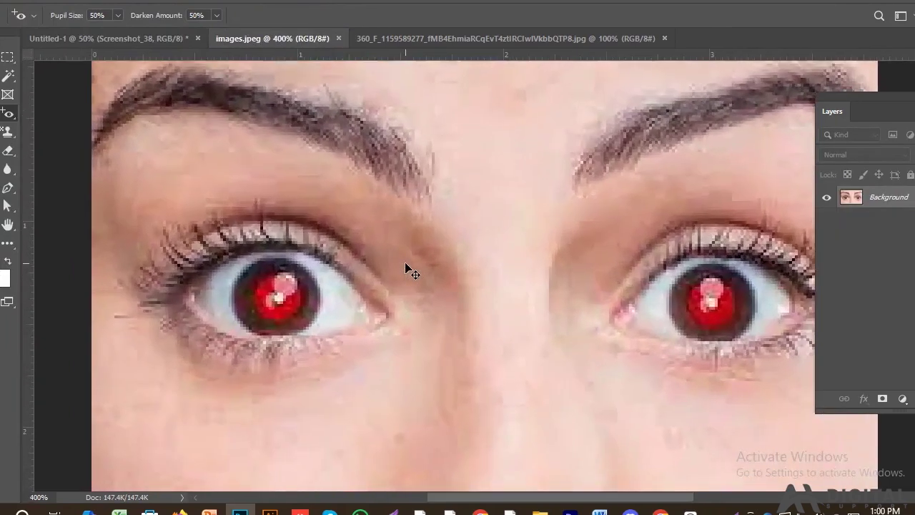
pyautogui.hotkey('ctrl', '-')
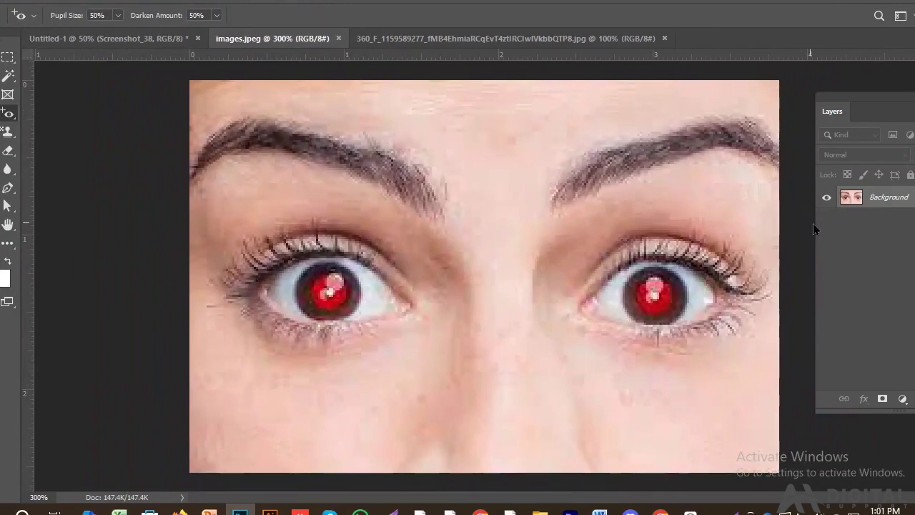
# - Convert the locked Background of images.jpeg into a regular layer, duplicate it and hide the original
pyautogui.moveTo(815, 223); pyautogui.dragTo(793, 214)
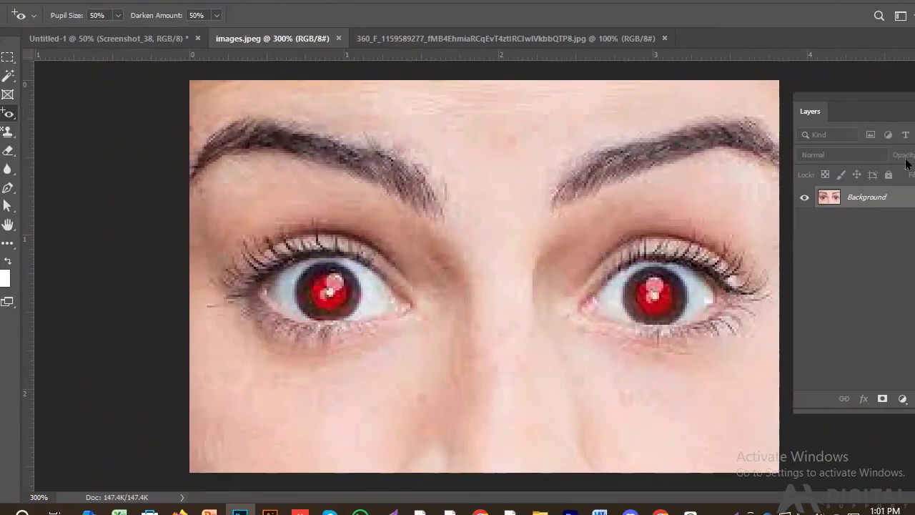
pyautogui.moveTo(914, 98); pyautogui.dragTo(891, 101)
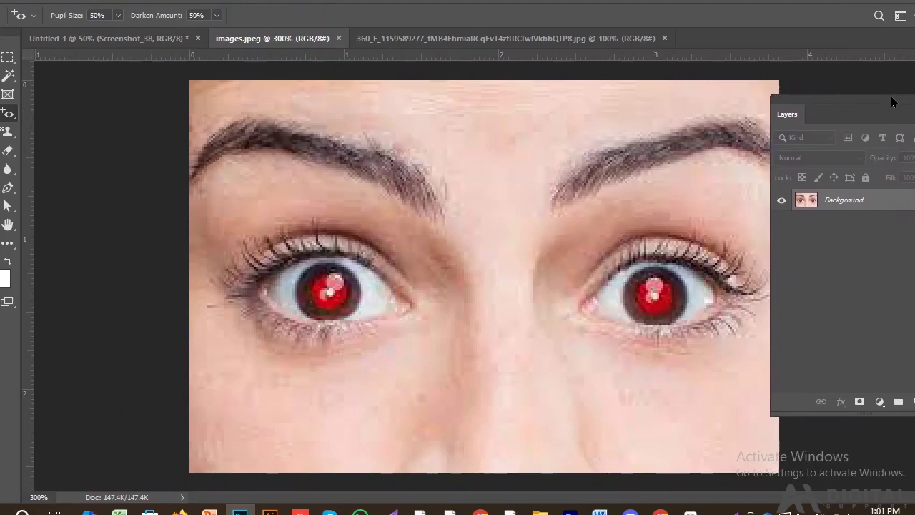
pyautogui.click(884, 204)
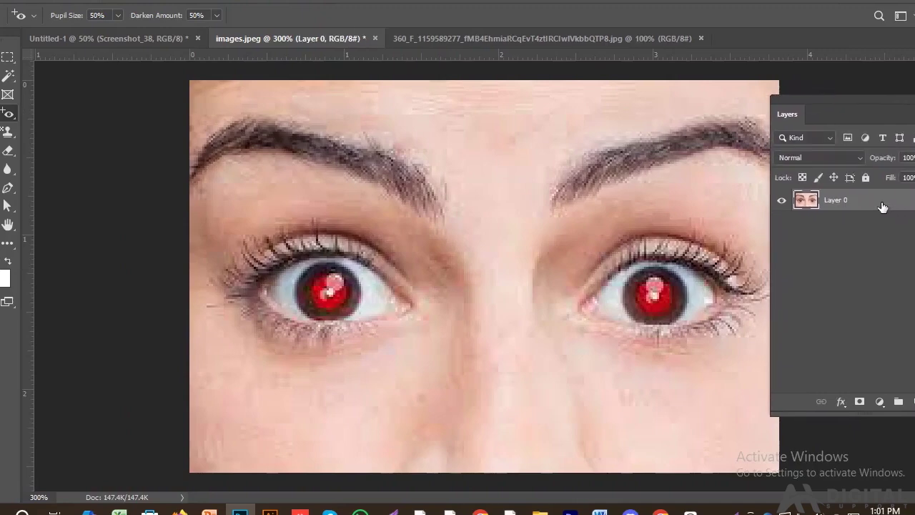
pyautogui.moveTo(885, 207); pyautogui.dragTo(898, 401)
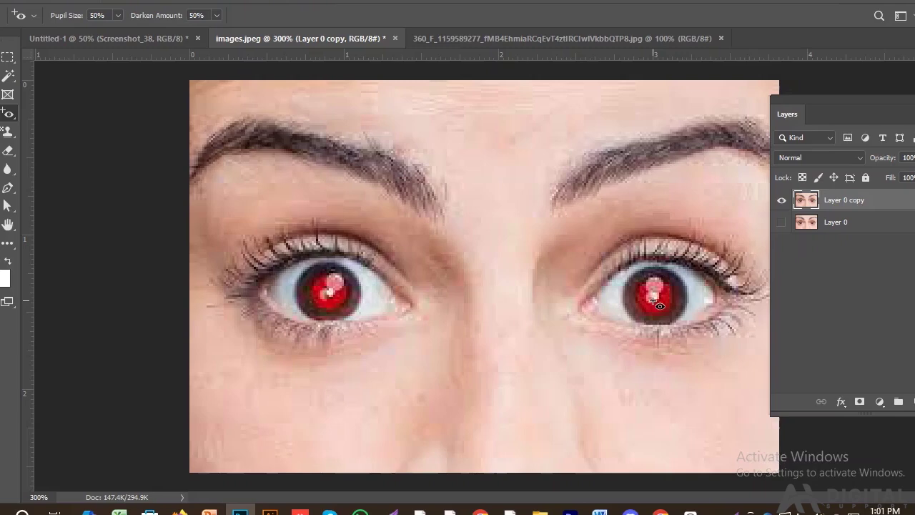
# - Remove the red from both pupils on the Layer 0 copy with the Red Eye tool
pyautogui.click(654, 296)
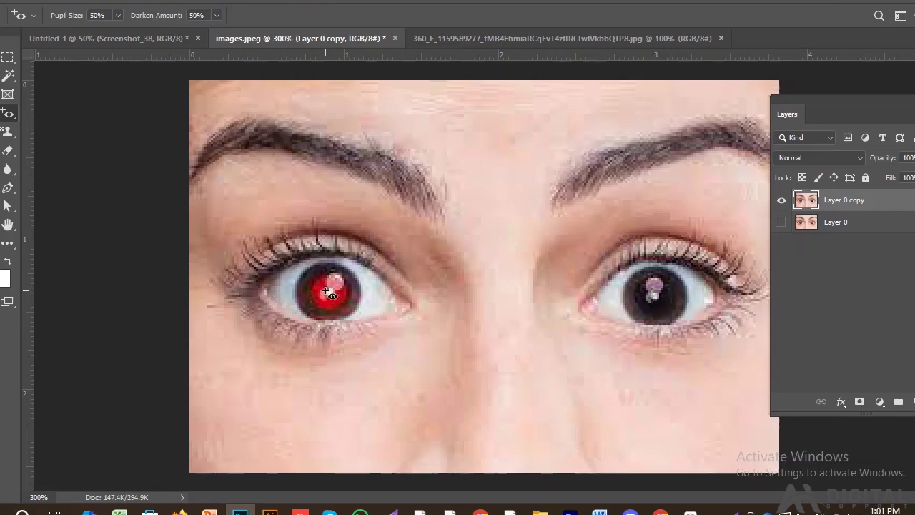
pyautogui.hotkey('ctrl', '+')
pyautogui.hotkey('ctrl', '+')
pyautogui.hotkey('ctrl', '+')
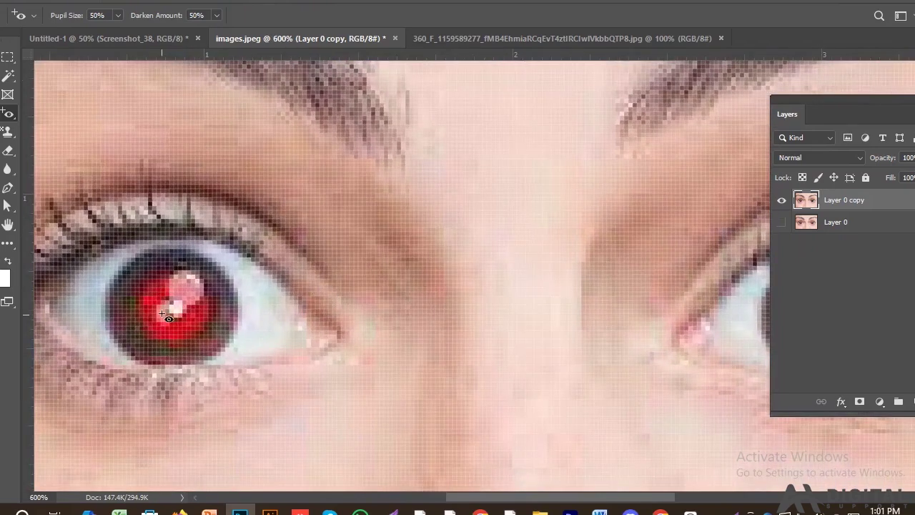
pyautogui.click(168, 310)
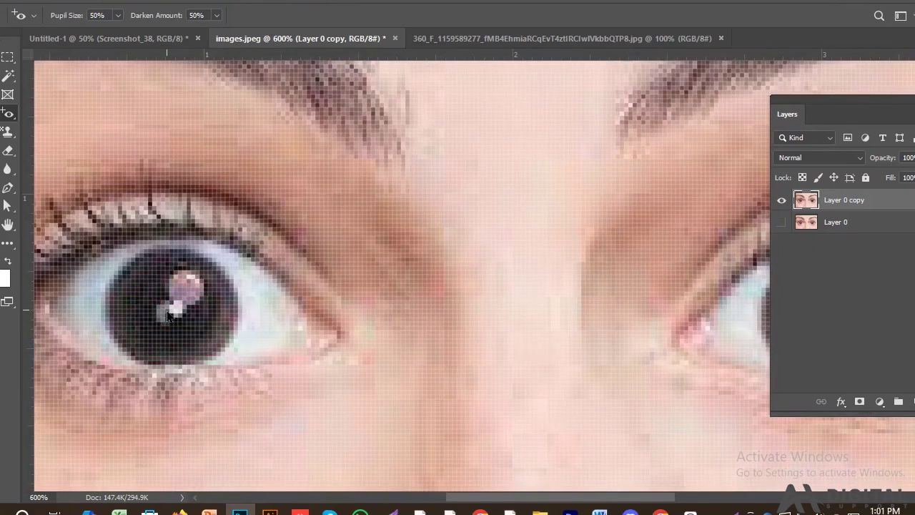
pyautogui.hotkey('ctrl', '-')
pyautogui.hotkey('ctrl', '-')
pyautogui.hotkey('ctrl', '-')
pyautogui.hotkey('ctrl', '-')
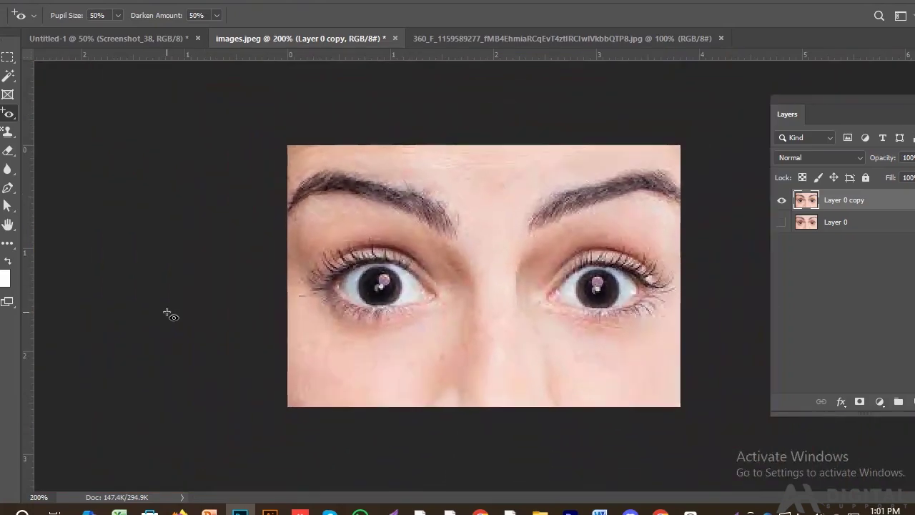
# - Compare the corrected Layer 0 copy with the original Layer 0 by toggling their visibility, ending with only the copy shown
pyautogui.click(779, 222)
pyautogui.click(782, 202)
pyautogui.click(780, 223)
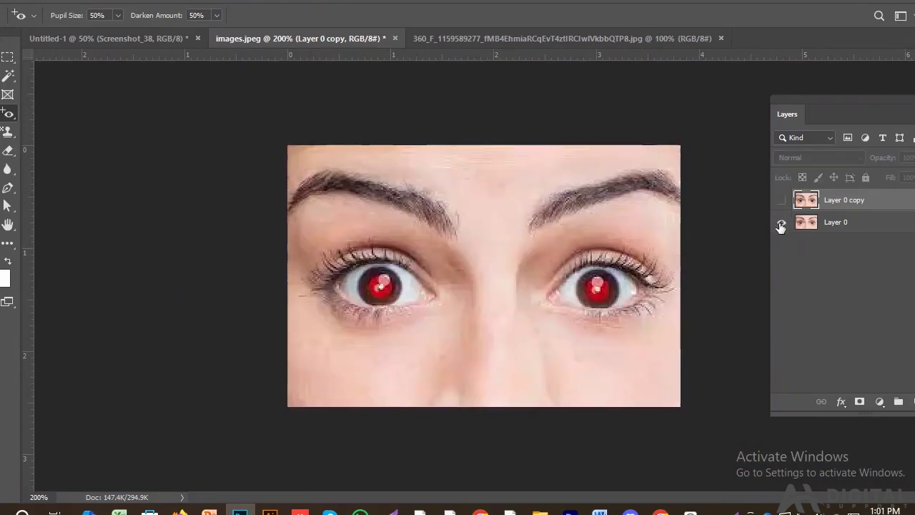
pyautogui.click(782, 200)
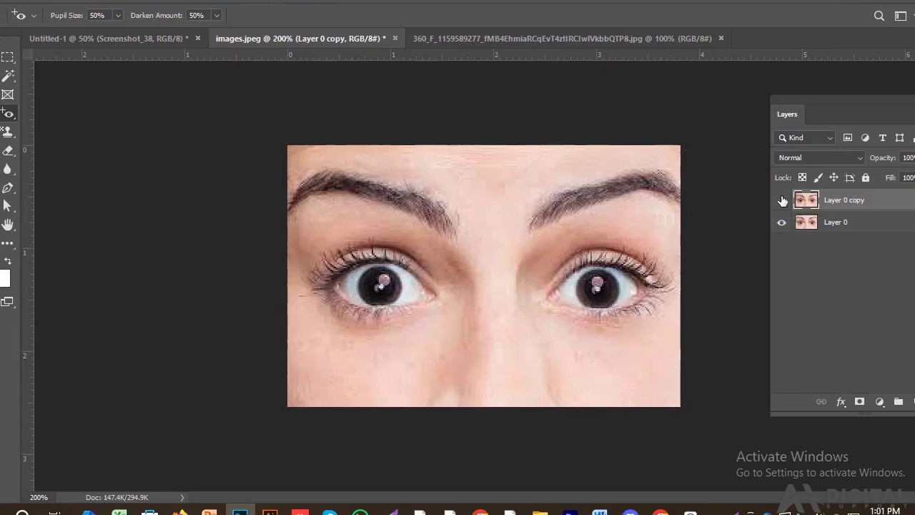
pyautogui.click(782, 200)
pyautogui.click(782, 200)
pyautogui.click(782, 200)
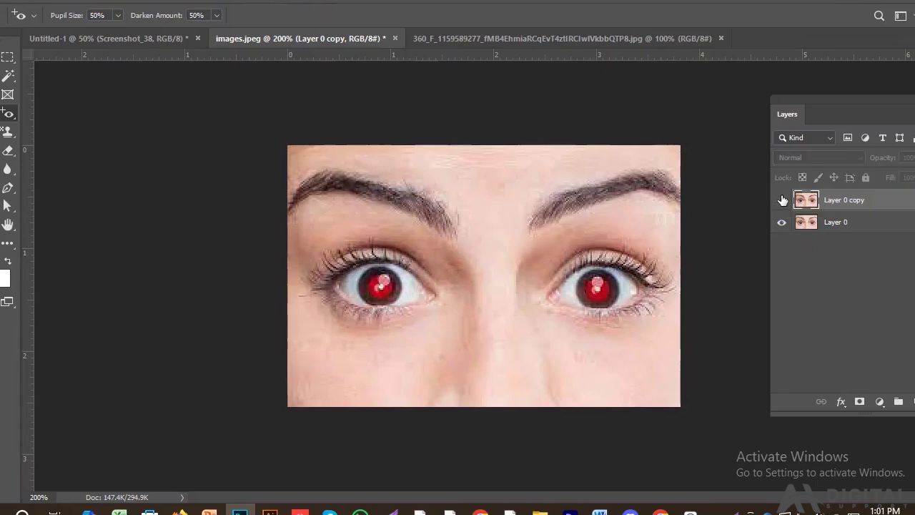
pyautogui.click(782, 222)
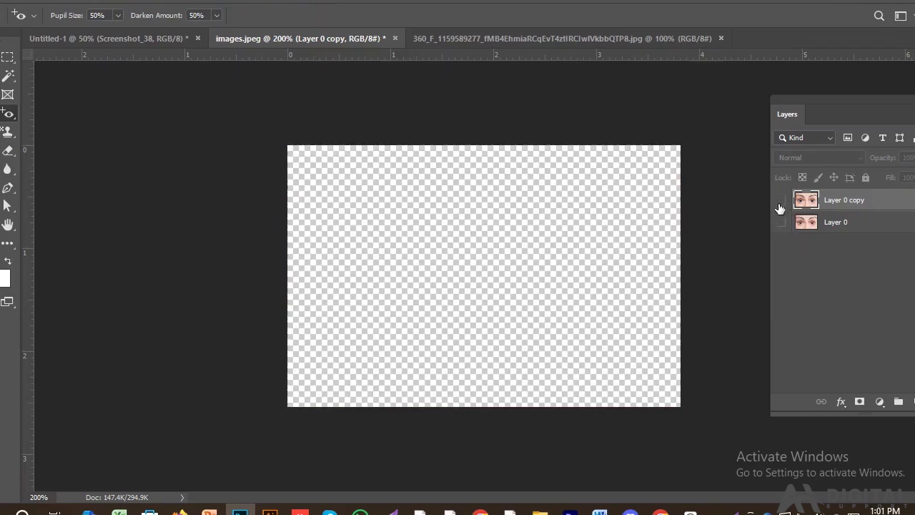
pyautogui.click(781, 201)
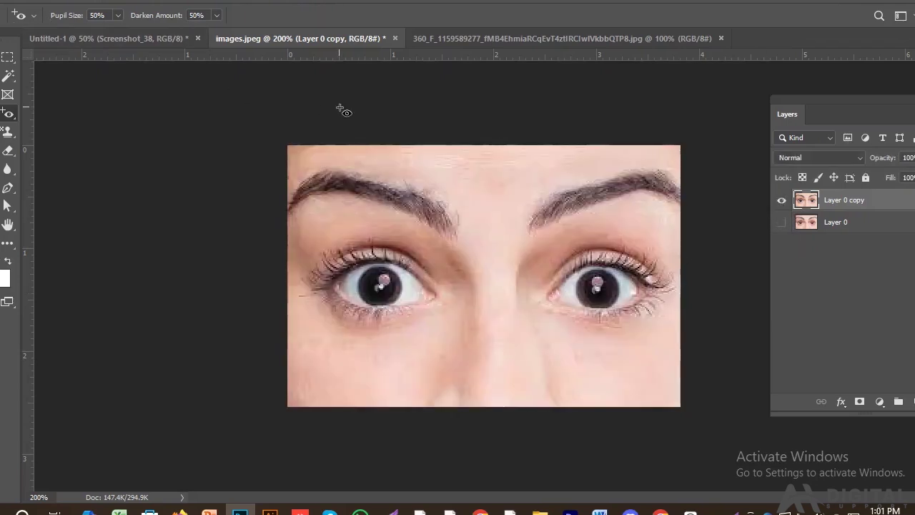
pyautogui.click(466, 41)
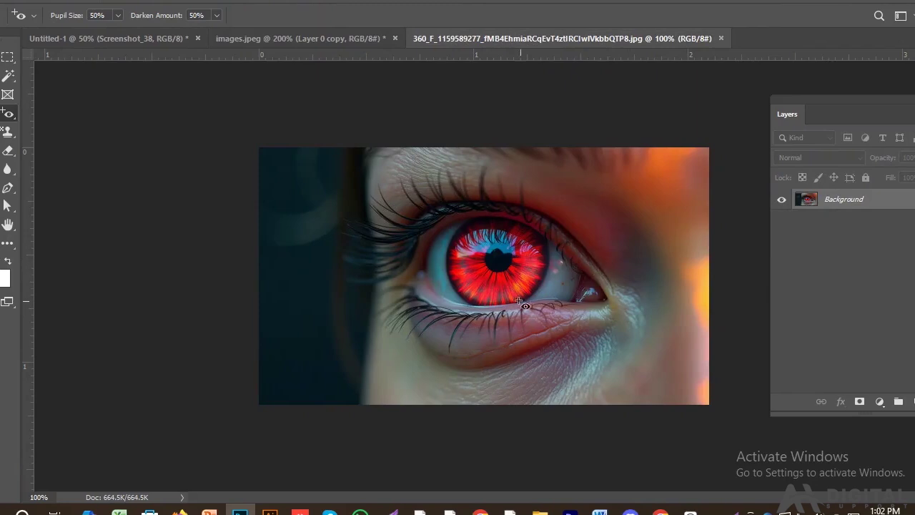
# - Try removing the red from several parts of the iris with the Red Eye tool directly on the Background layer
pyautogui.click(495, 263)
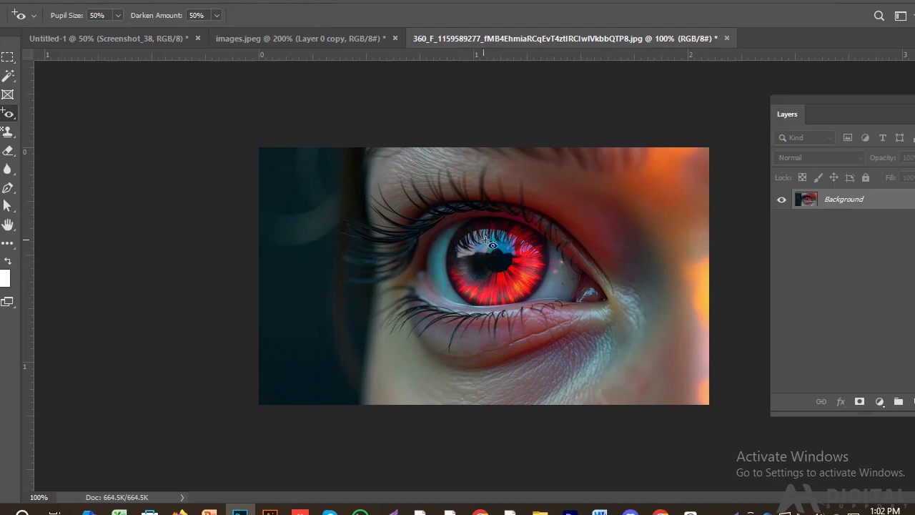
pyautogui.click(529, 264)
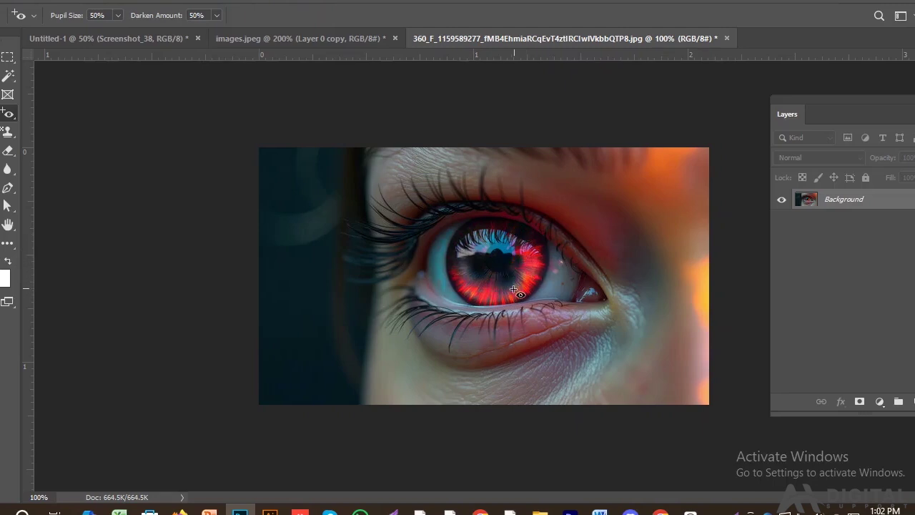
pyautogui.click(480, 297)
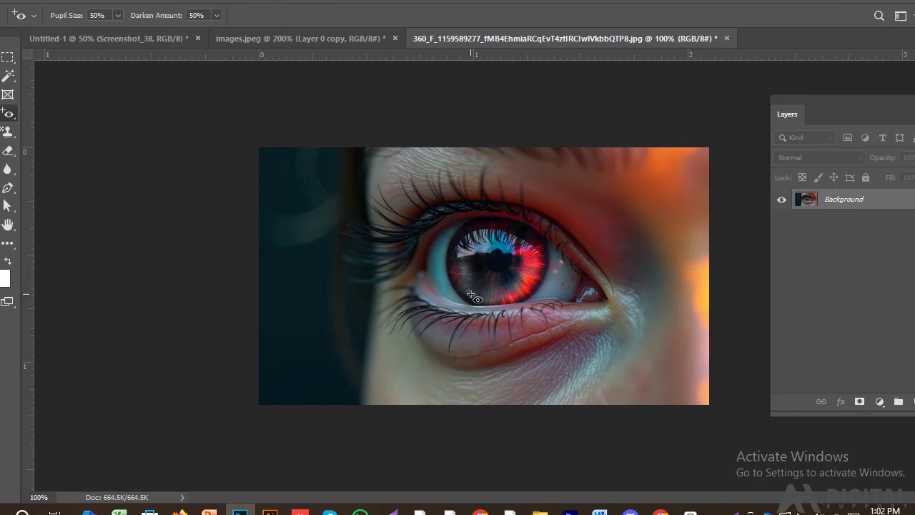
pyautogui.click(528, 266)
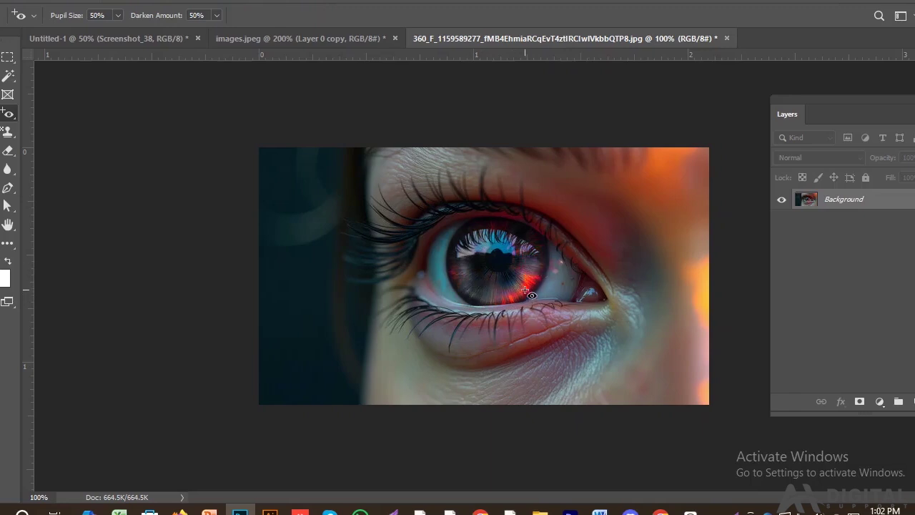
pyautogui.click(525, 290)
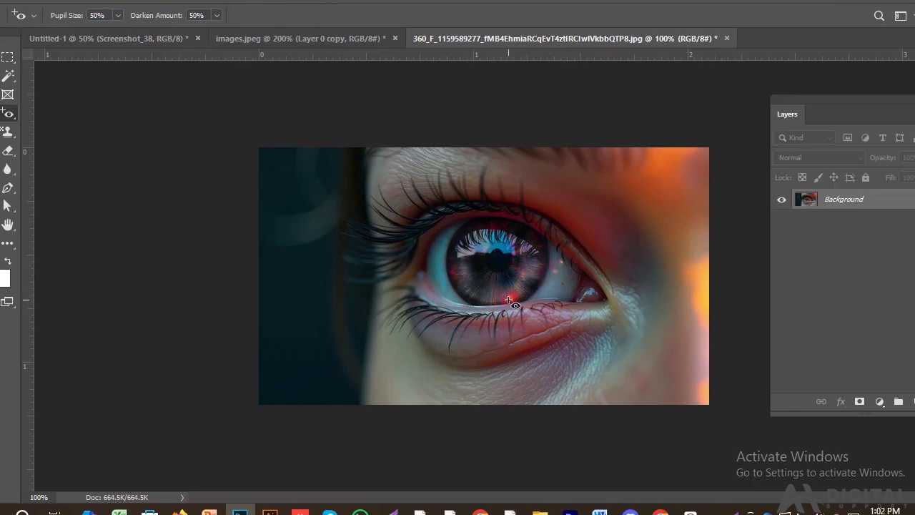
pyautogui.click(458, 279)
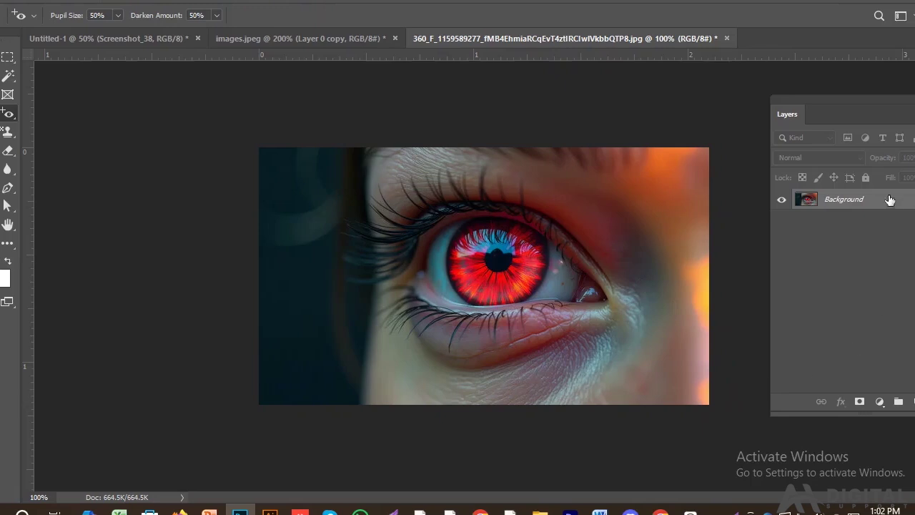
# - Duplicate the Background layer of the close-up eye image and hide the original
pyautogui.moveTo(889, 199); pyautogui.dragTo(910, 401)
pyautogui.click(781, 220)
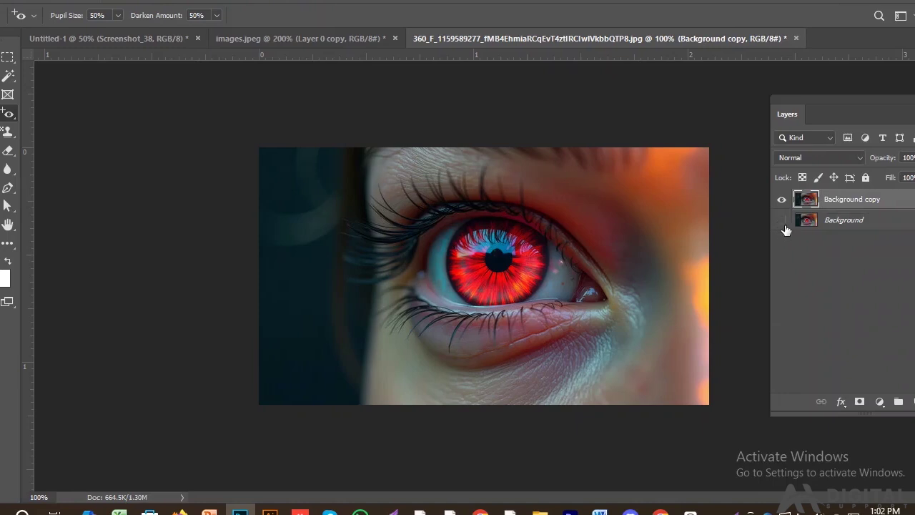
# - Remove the red all around the iris on the Background copy layer with repeated Red Eye corrections
pyautogui.click(493, 266)
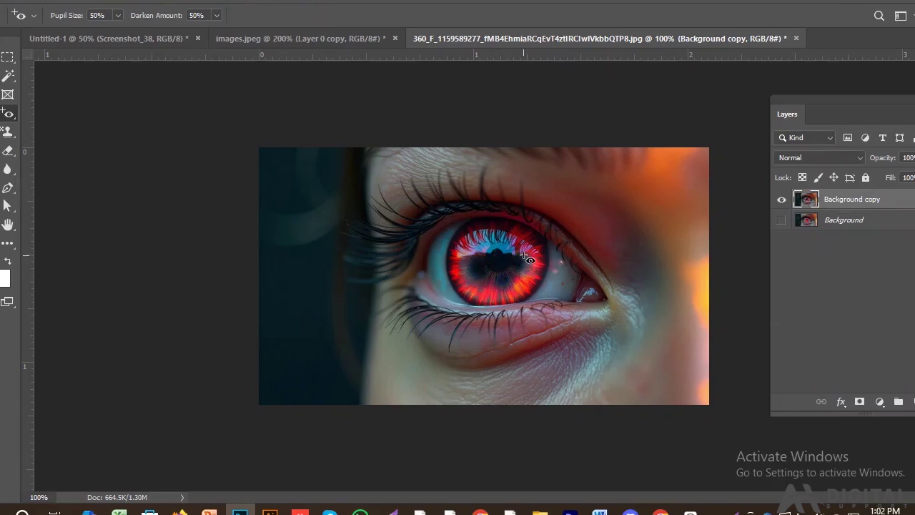
pyautogui.click(518, 258)
pyautogui.click(498, 250)
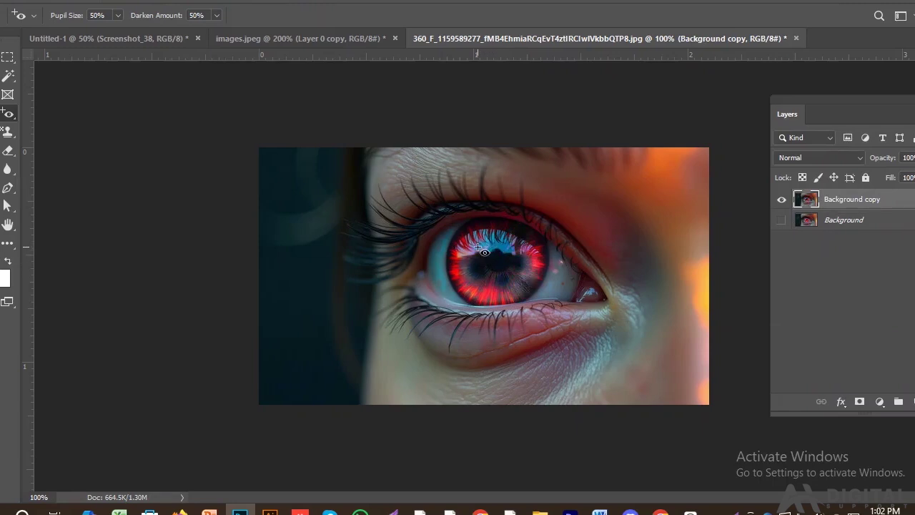
pyautogui.click(471, 245)
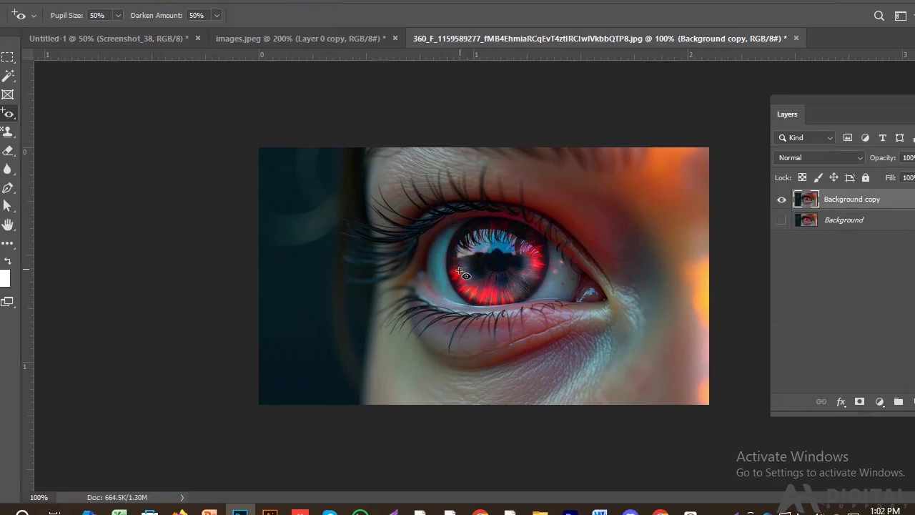
pyautogui.click(493, 299)
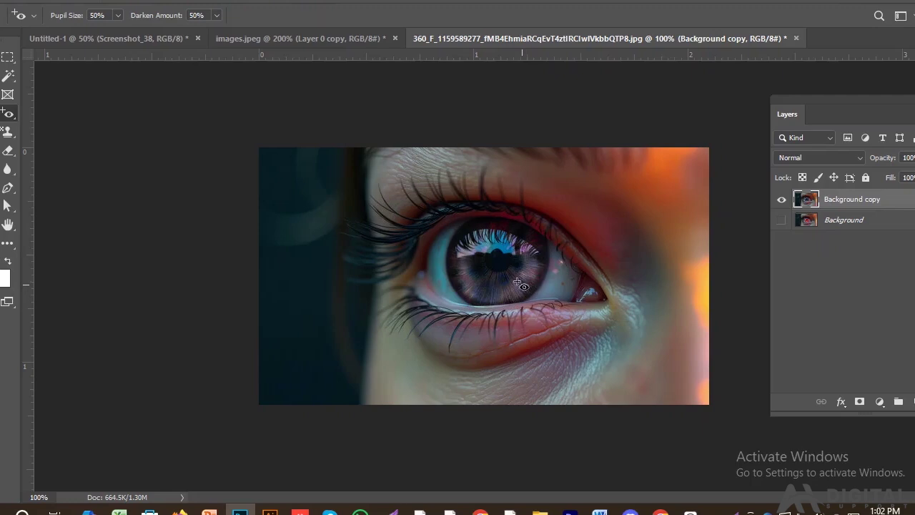
# - Compare the corrected Background copy with the original Background by toggling the visibility of both layers
pyautogui.click(784, 203)
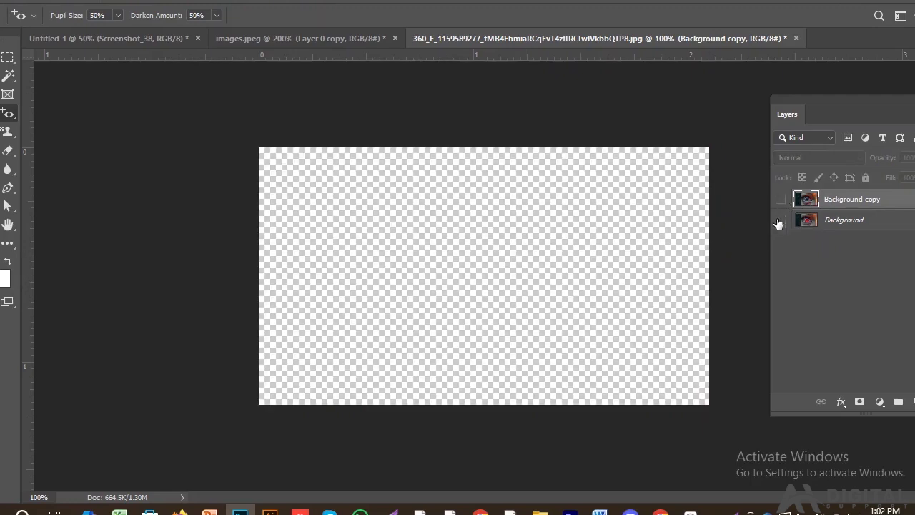
pyautogui.click(780, 219)
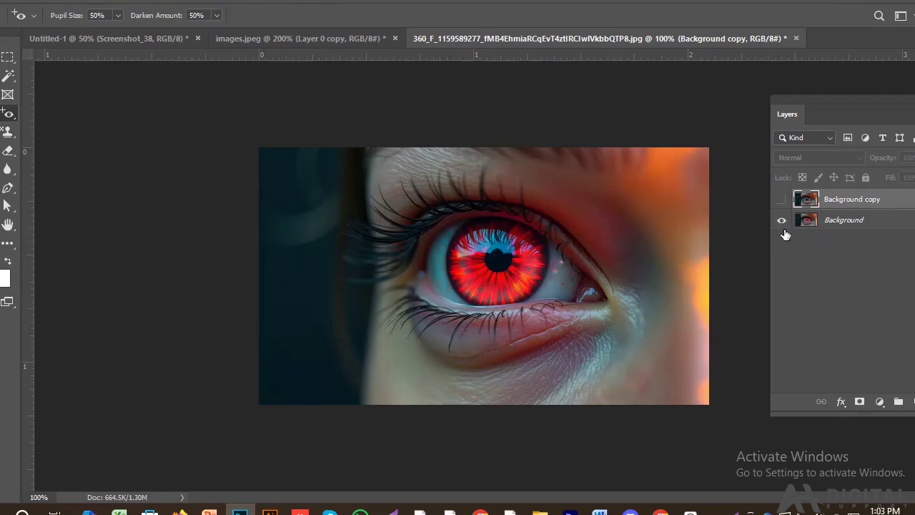
pyautogui.click(781, 200)
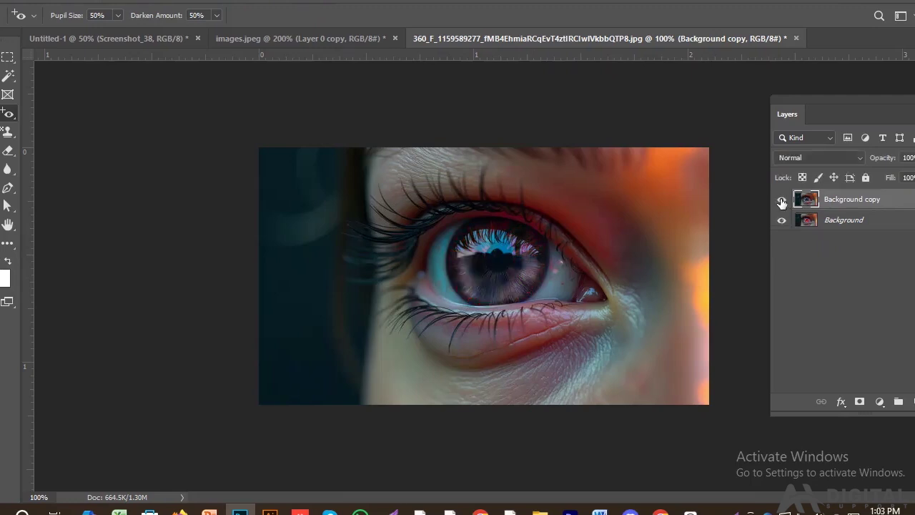
pyautogui.click(781, 202)
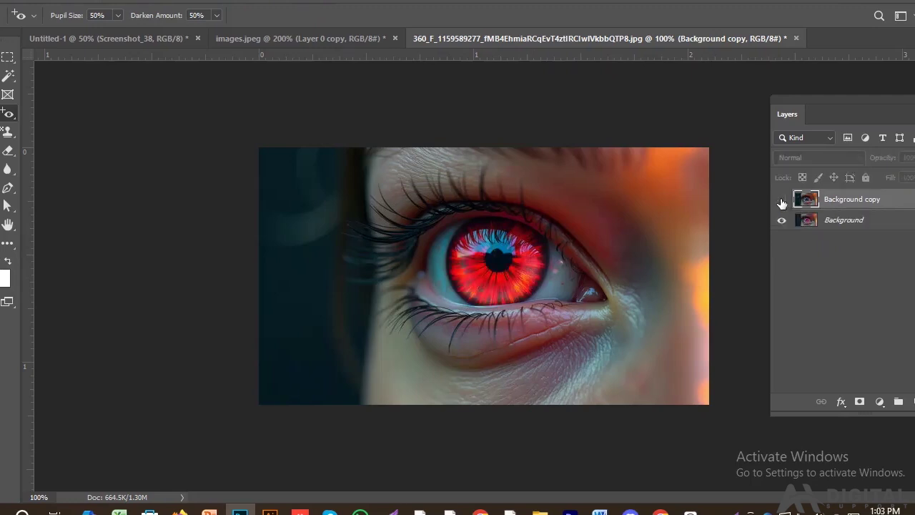
# - Show the corrected Background copy layer of the close-up eye again and switch to the Move tool
pyautogui.click(782, 201)
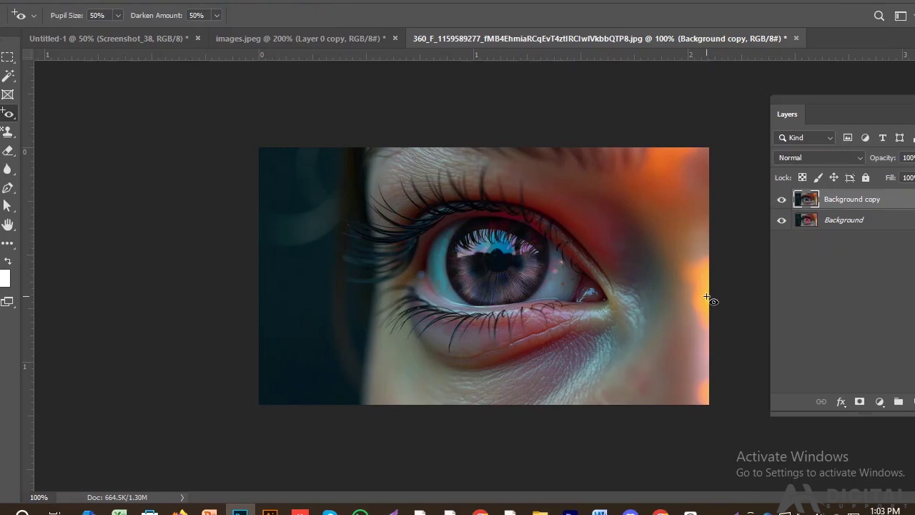
pyautogui.rightClick(16, 124)
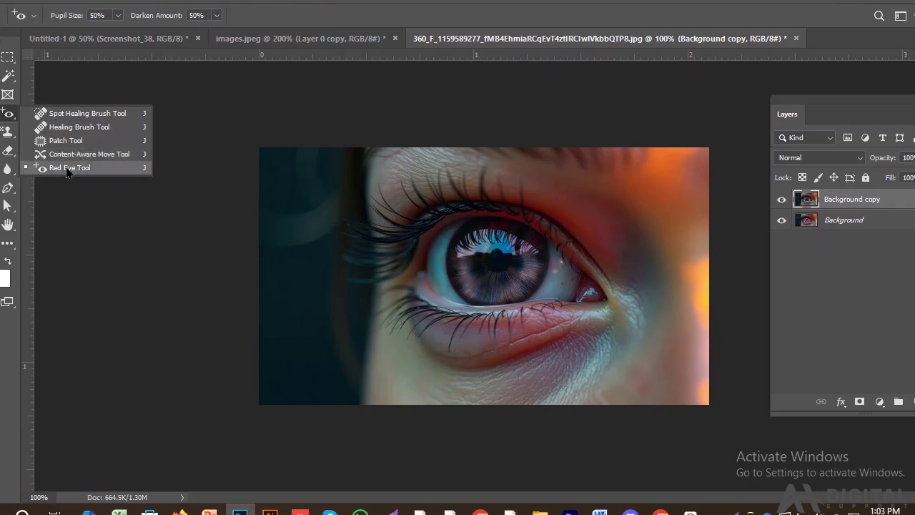
pyautogui.press('v')
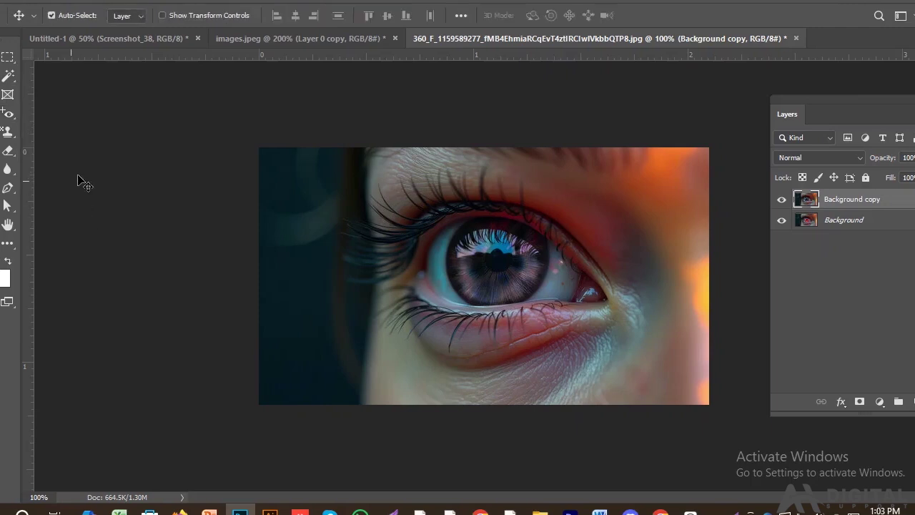
# - In the Untitled-1 document, hide Screenshot_38, leave only the unretouched Screenshot_1 face layer visible, and make it active
pyautogui.click(107, 38)
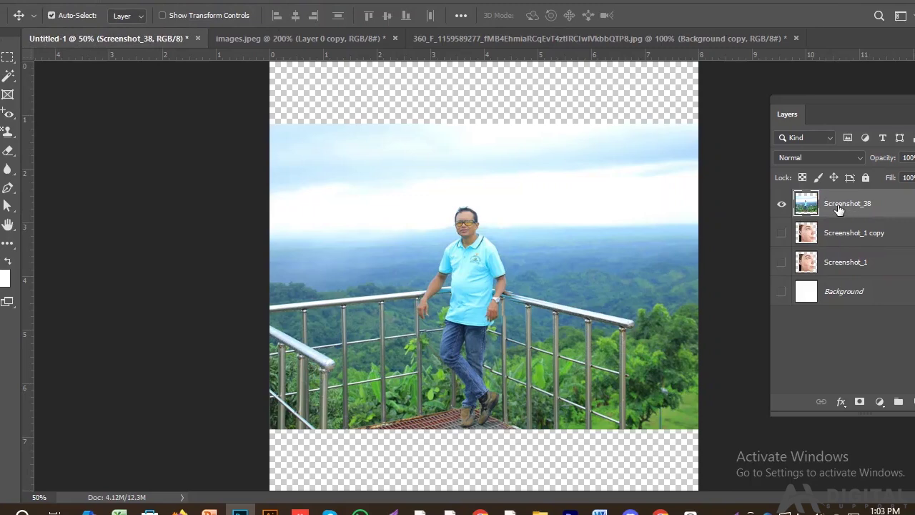
pyautogui.click(781, 204)
pyautogui.click(782, 234)
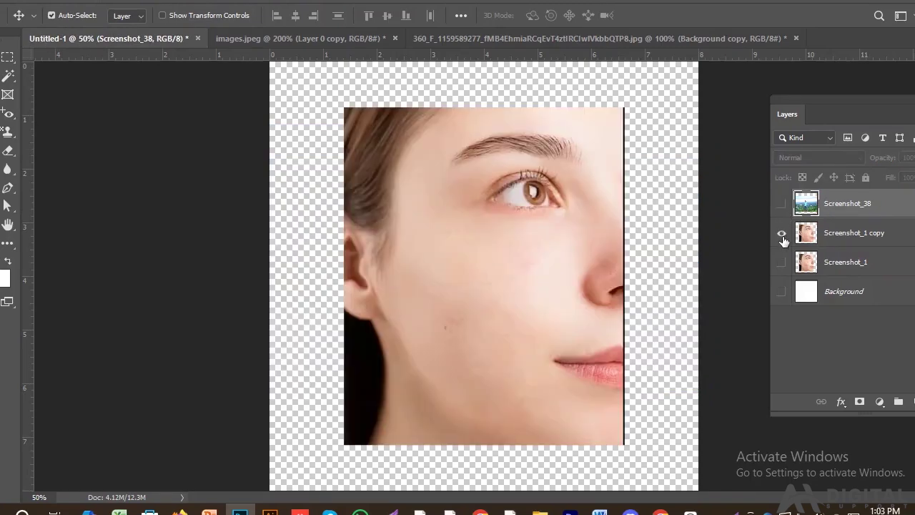
pyautogui.click(782, 233)
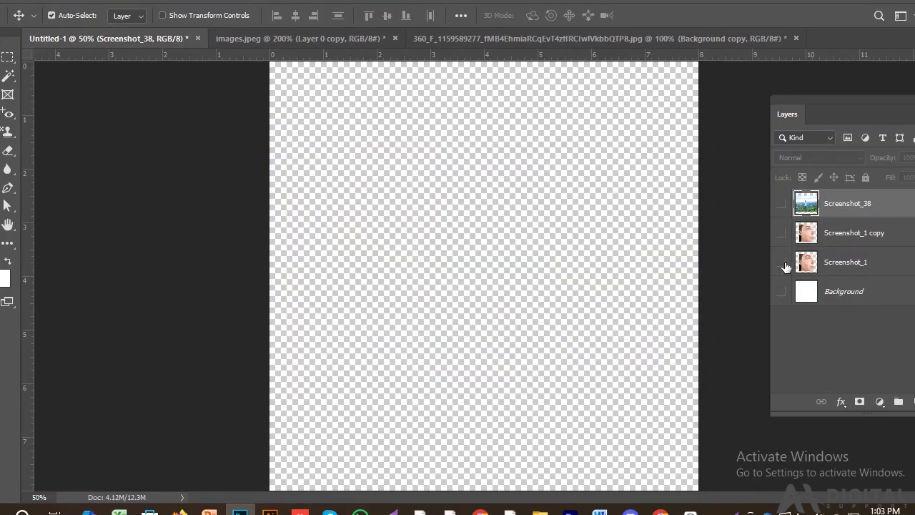
pyautogui.click(781, 262)
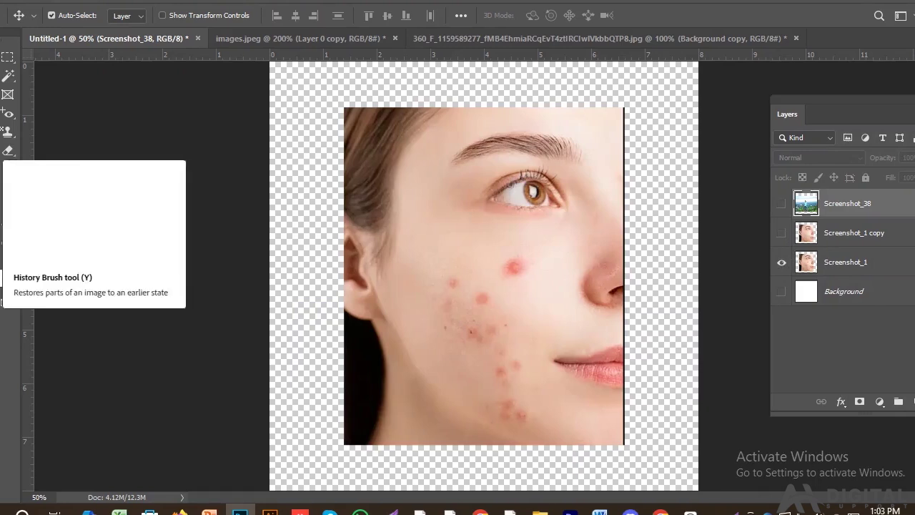
pyautogui.click(858, 268)
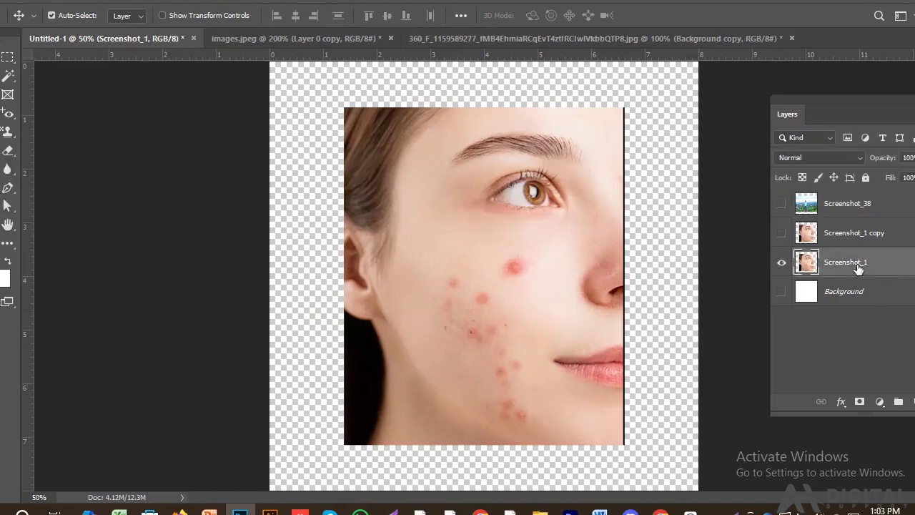
# - Choose the Healing Brush tool and set its brush size to 48 px
pyautogui.click(10, 131)
pyautogui.rightClick(10, 116)
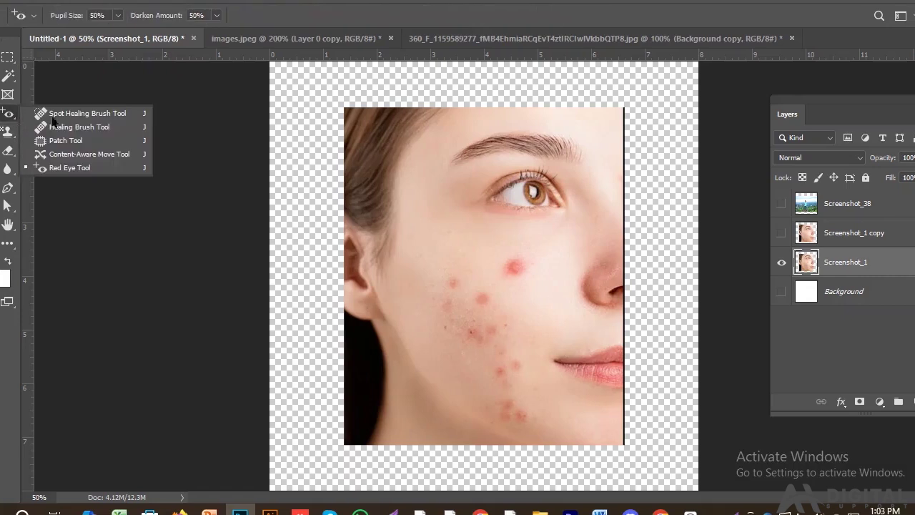
pyautogui.click(80, 122)
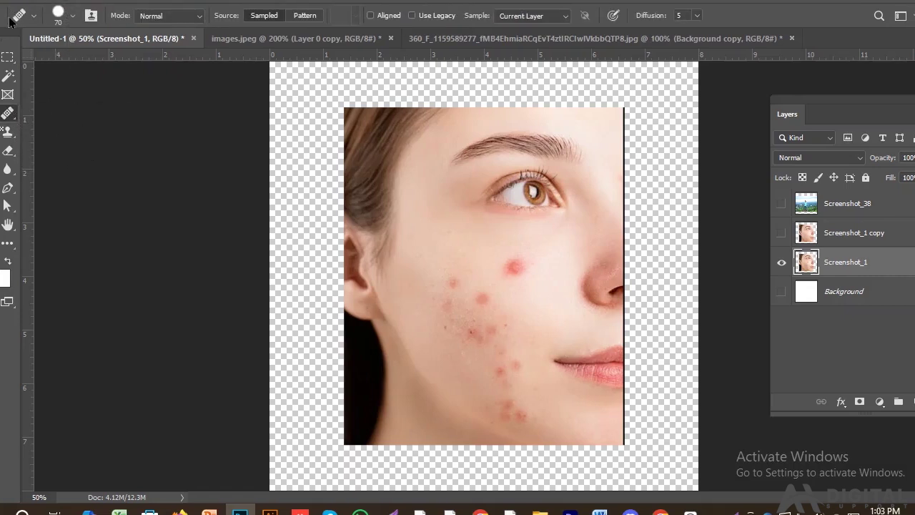
pyautogui.click(33, 16)
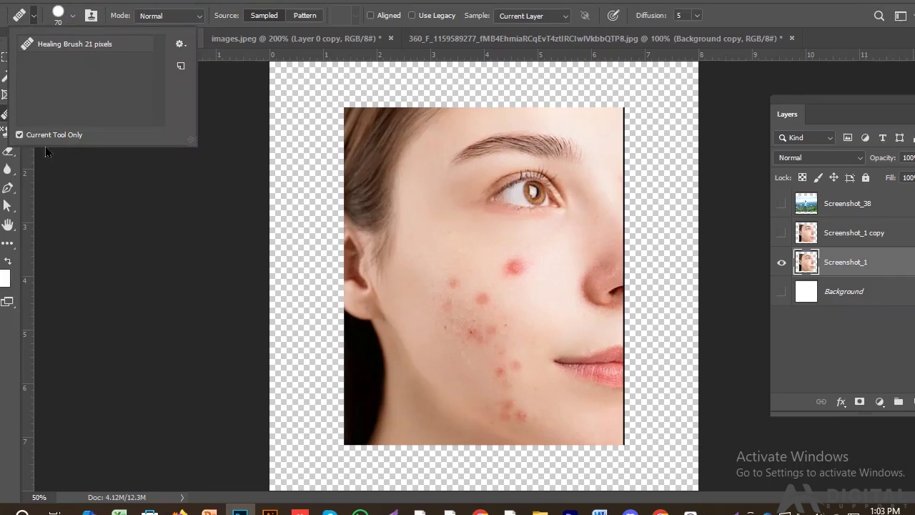
pyautogui.click(72, 20)
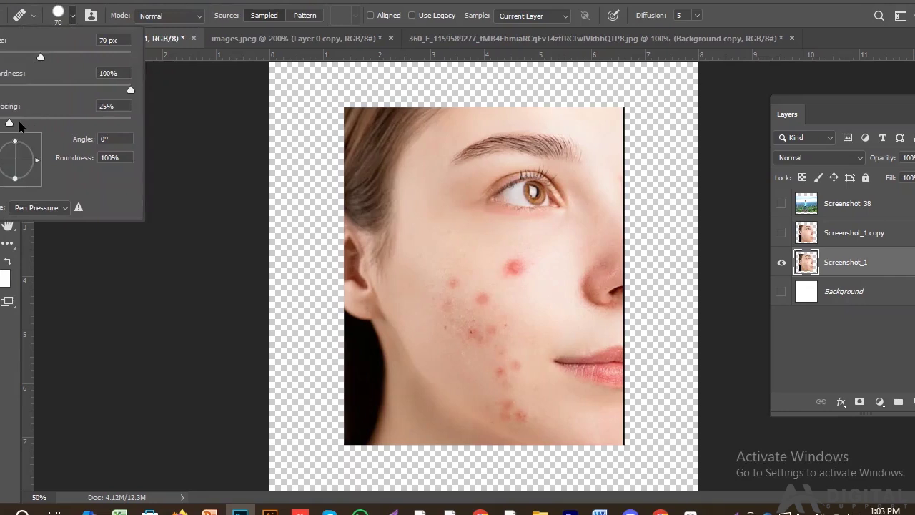
pyautogui.moveTo(41, 57); pyautogui.dragTo(25, 56)
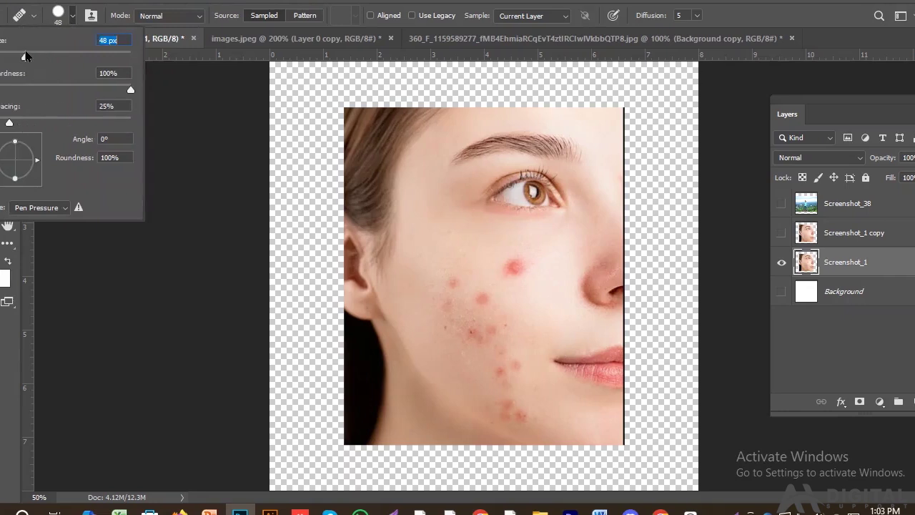